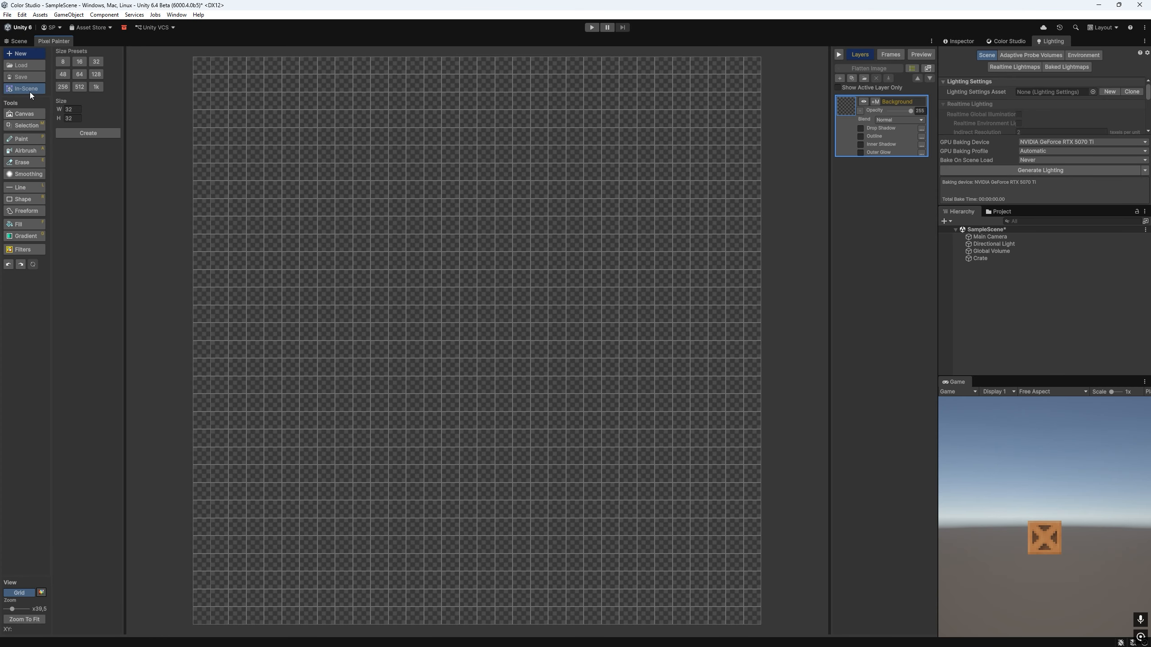
- Load the Crate object's texture for in-scene editing and paint a brown stripe along its second pixel row
click(29, 90)
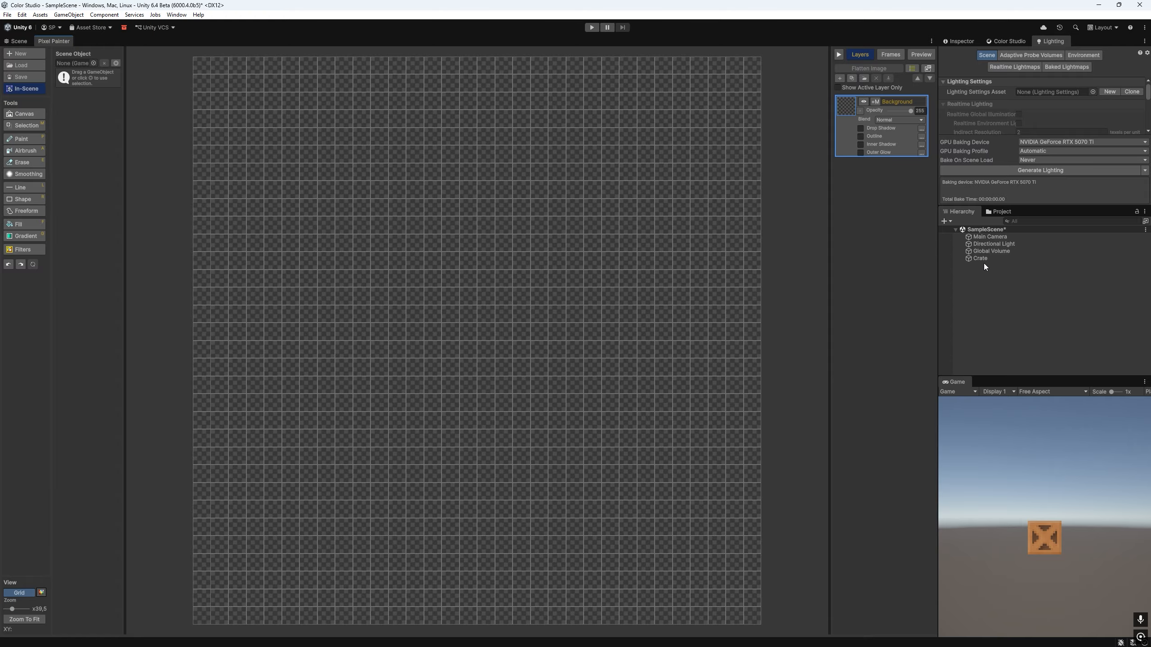
drag(984, 257, 98, 103)
drag(83, 64, 81, 62)
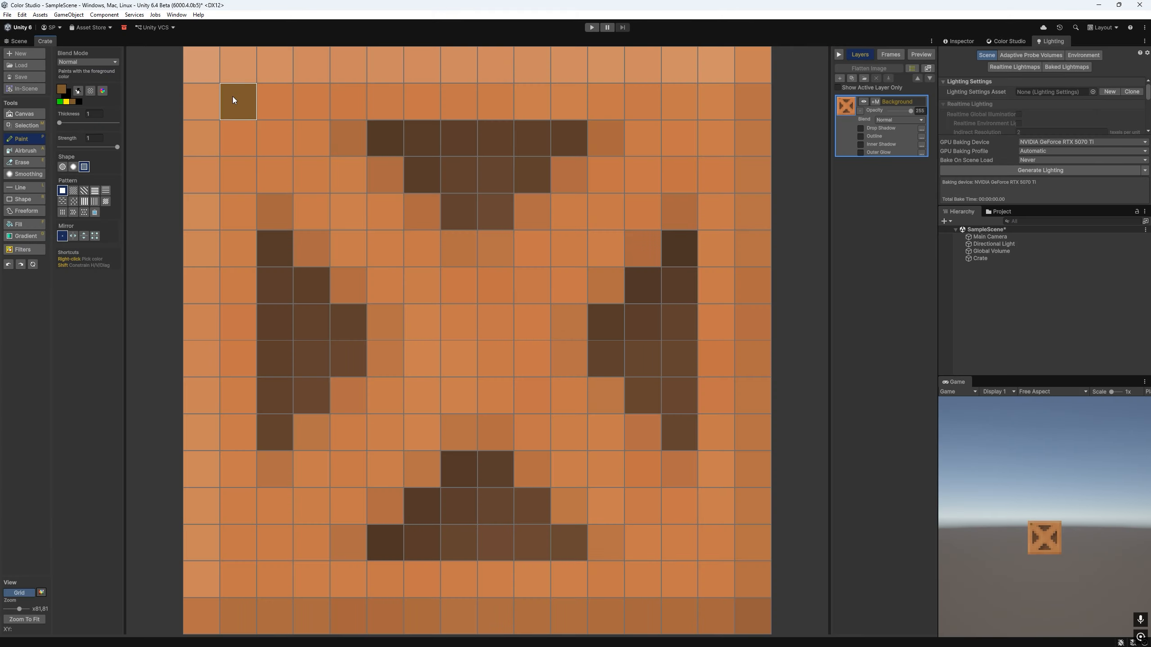
drag(232, 96, 699, 114)
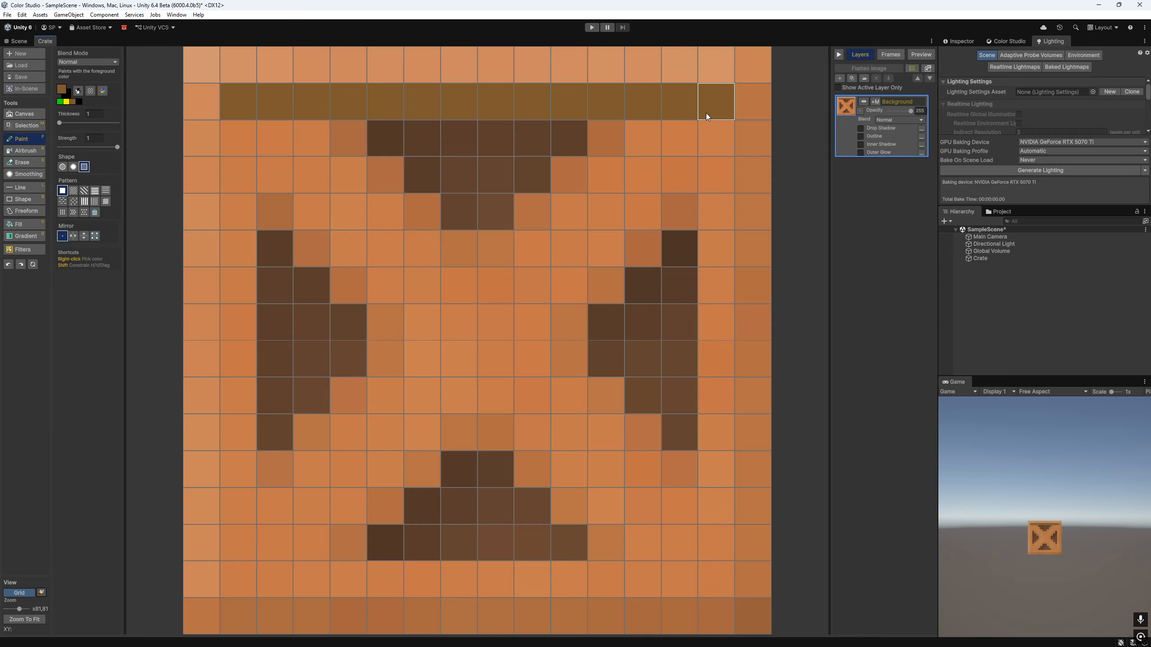
click(27, 90)
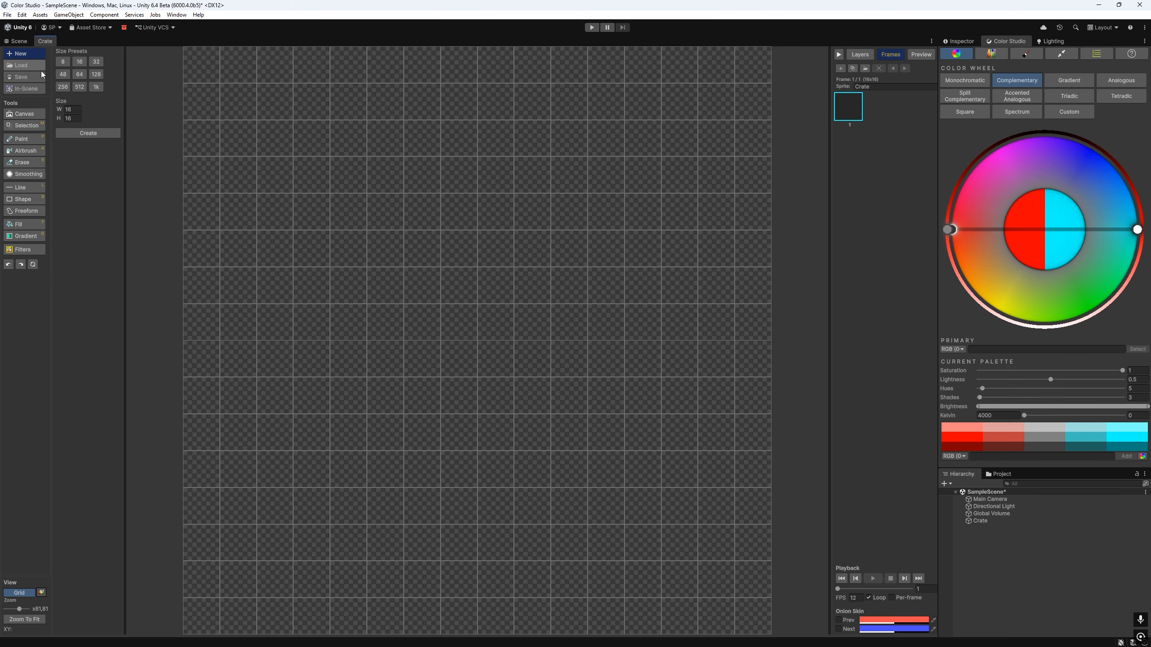
- Load the recently used BlobPlayer_Pink texture as a sprite sheet
click(38, 67)
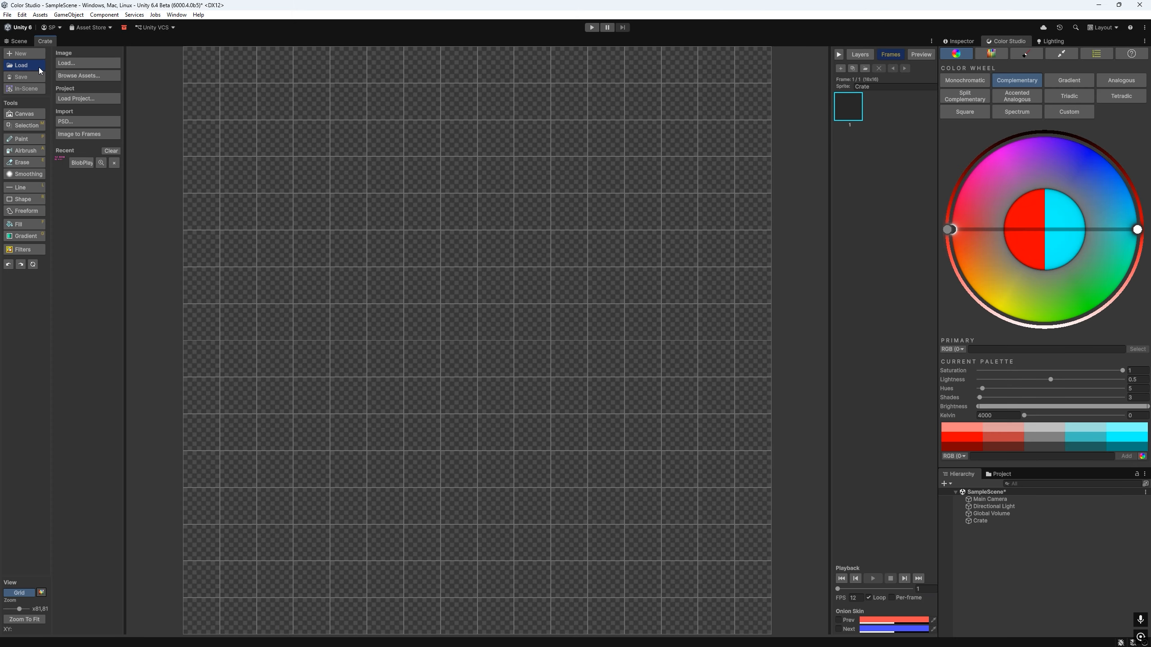
click(76, 77)
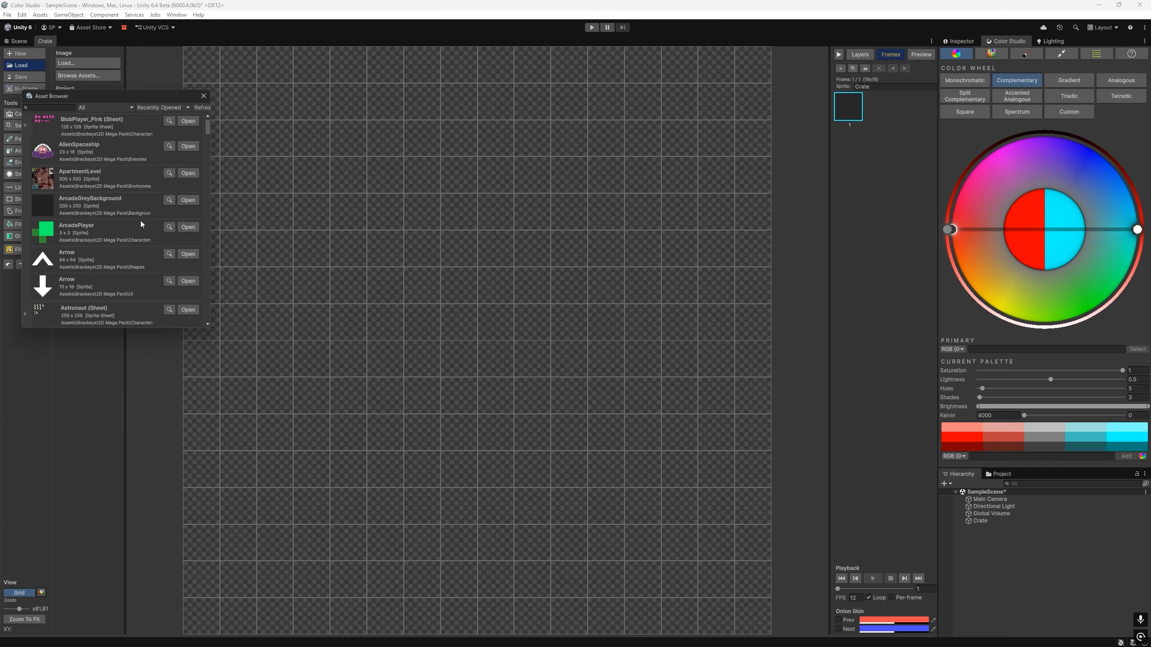
click(199, 96)
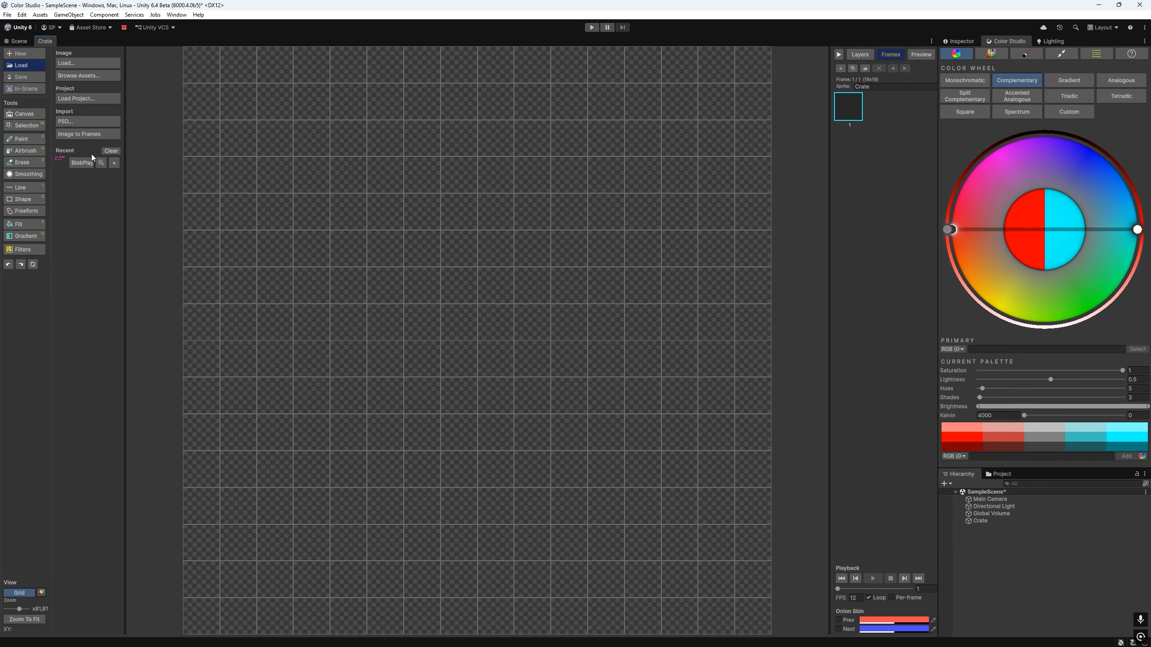
click(76, 163)
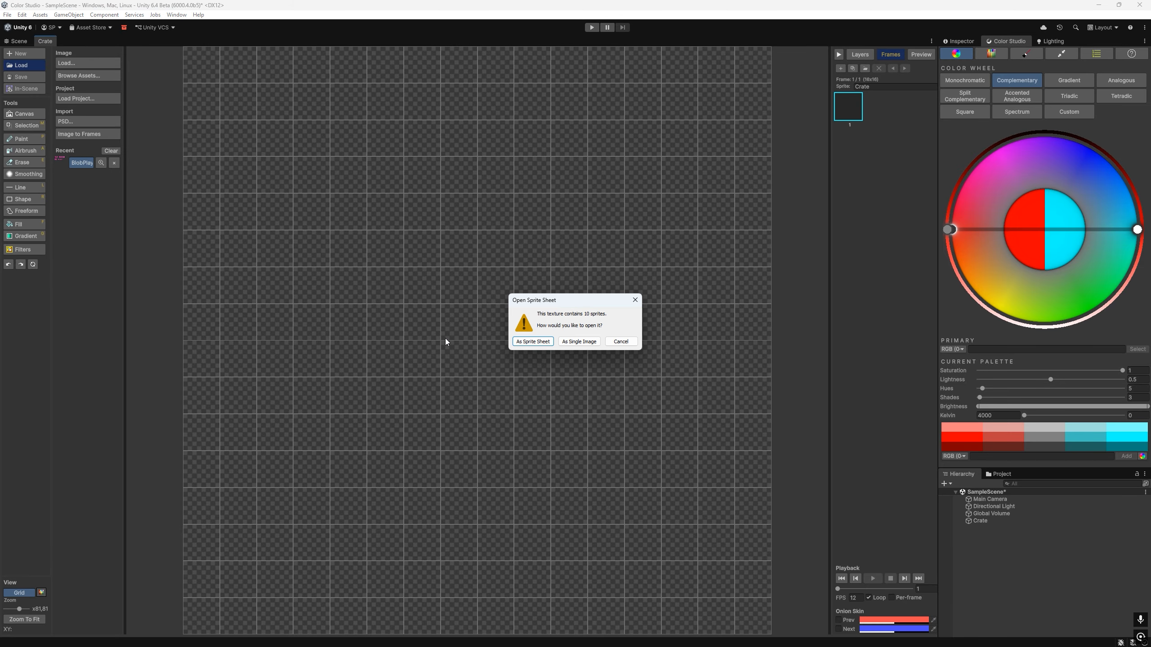
click(519, 343)
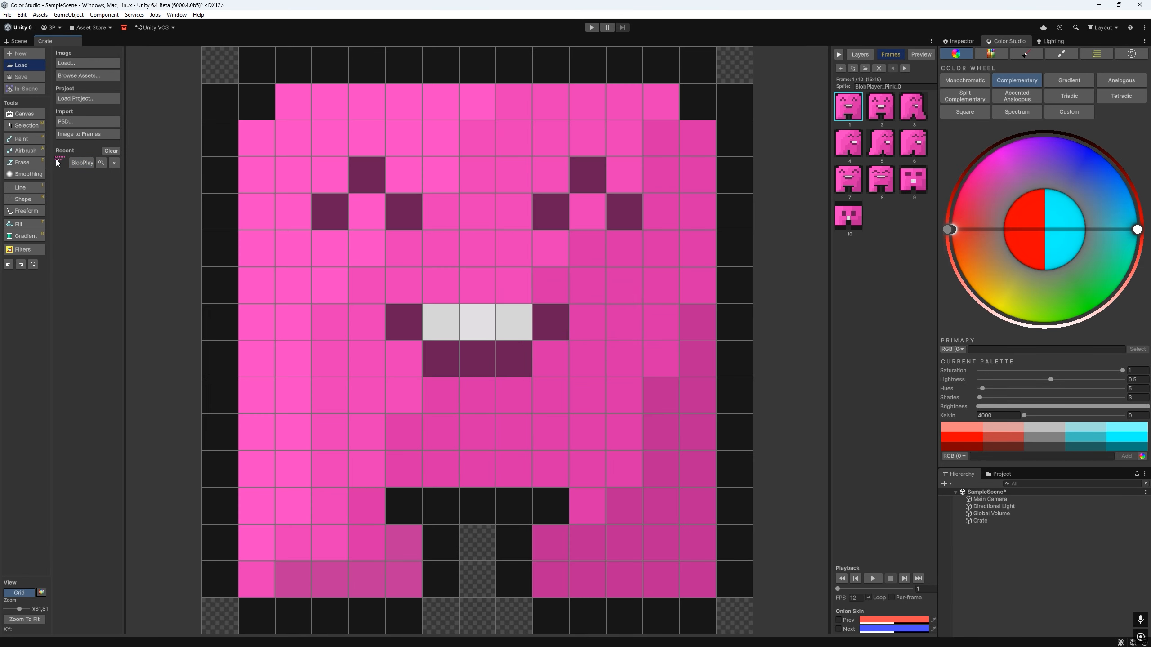
- Paint the blob's teeth pale lavender in frames 1, 2 and 8
click(30, 139)
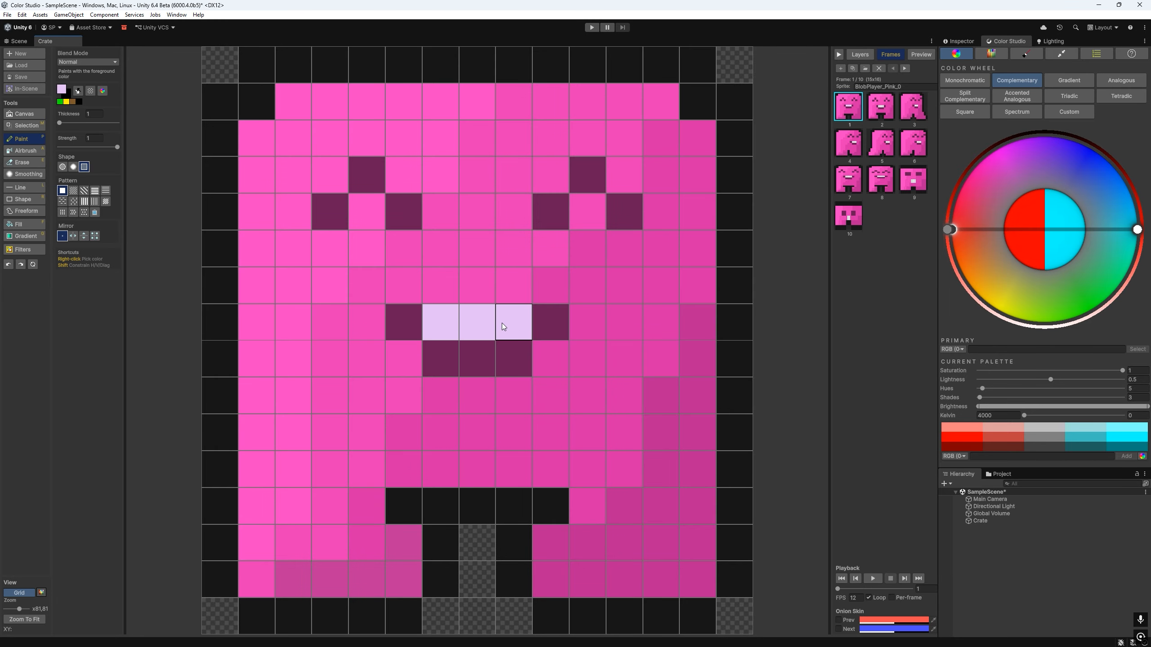
click(882, 115)
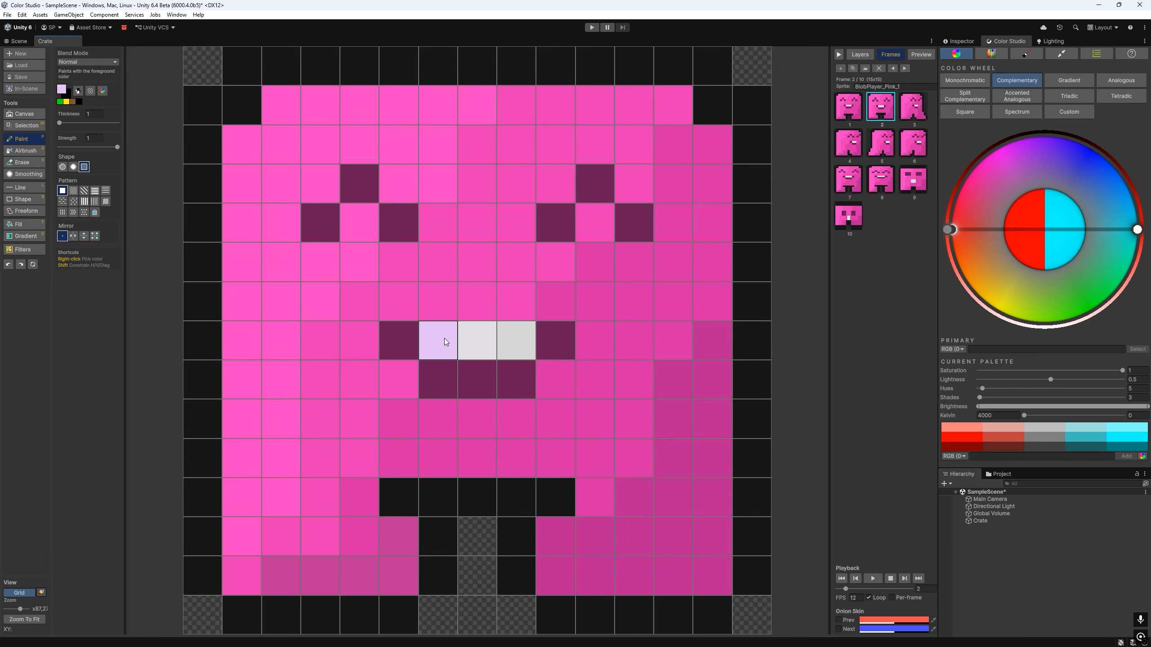
click(880, 180)
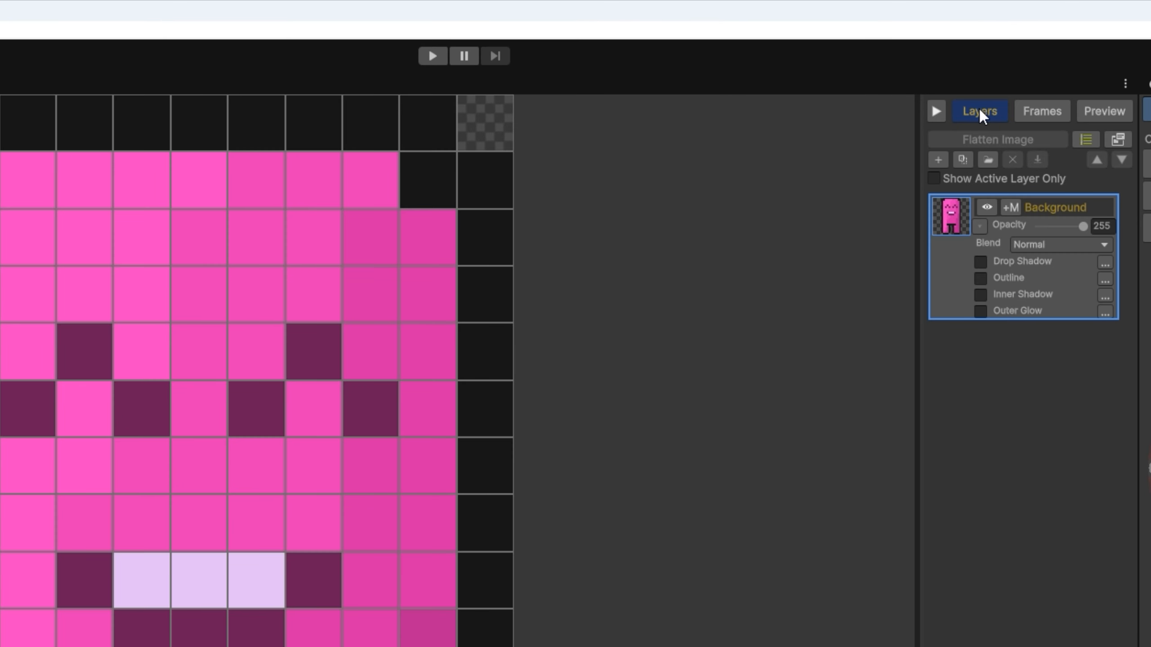
- Add a new layer above the Background layer and toggle the Background layer's visibility off and on
click(937, 159)
click(1121, 161)
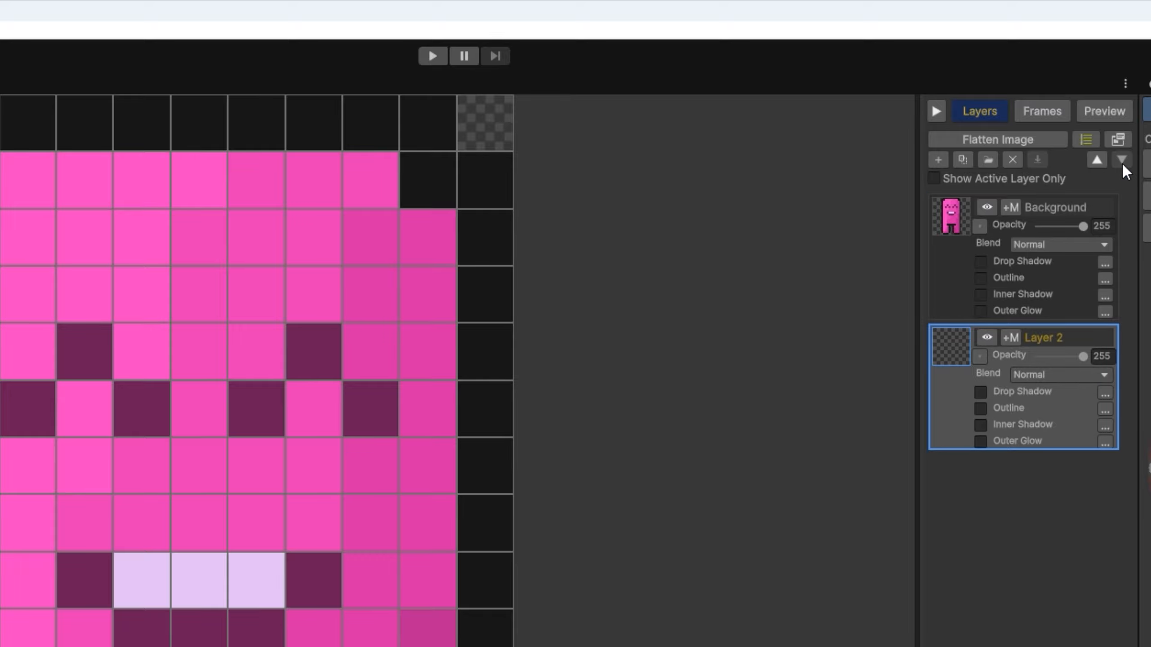
click(1097, 160)
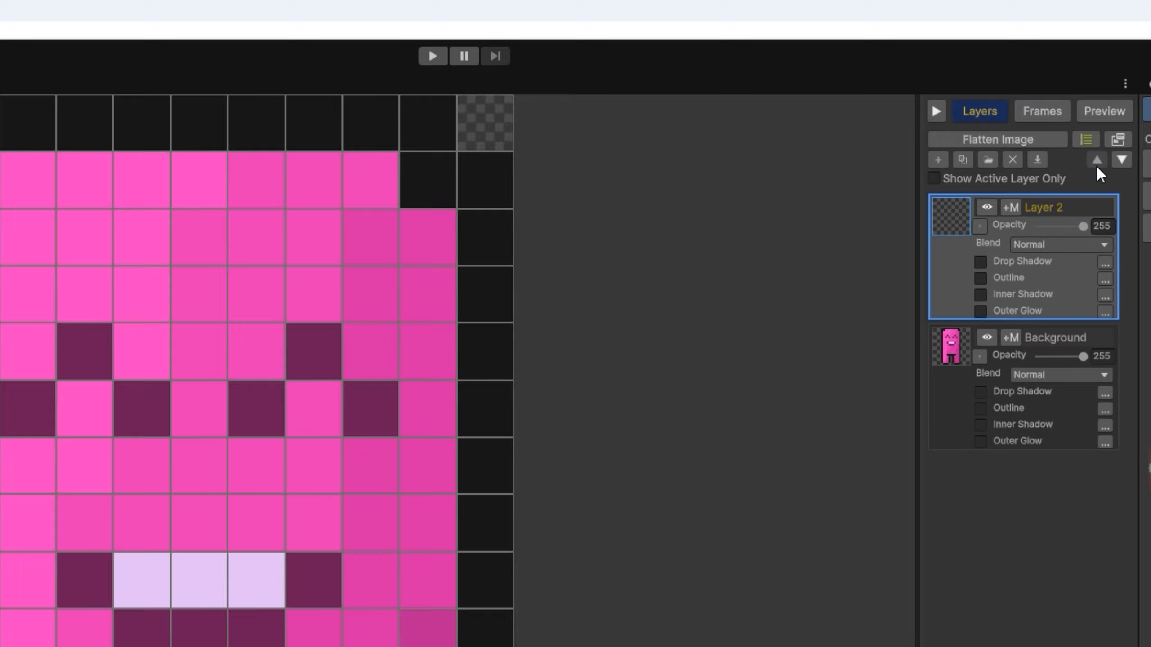
click(987, 338)
click(987, 337)
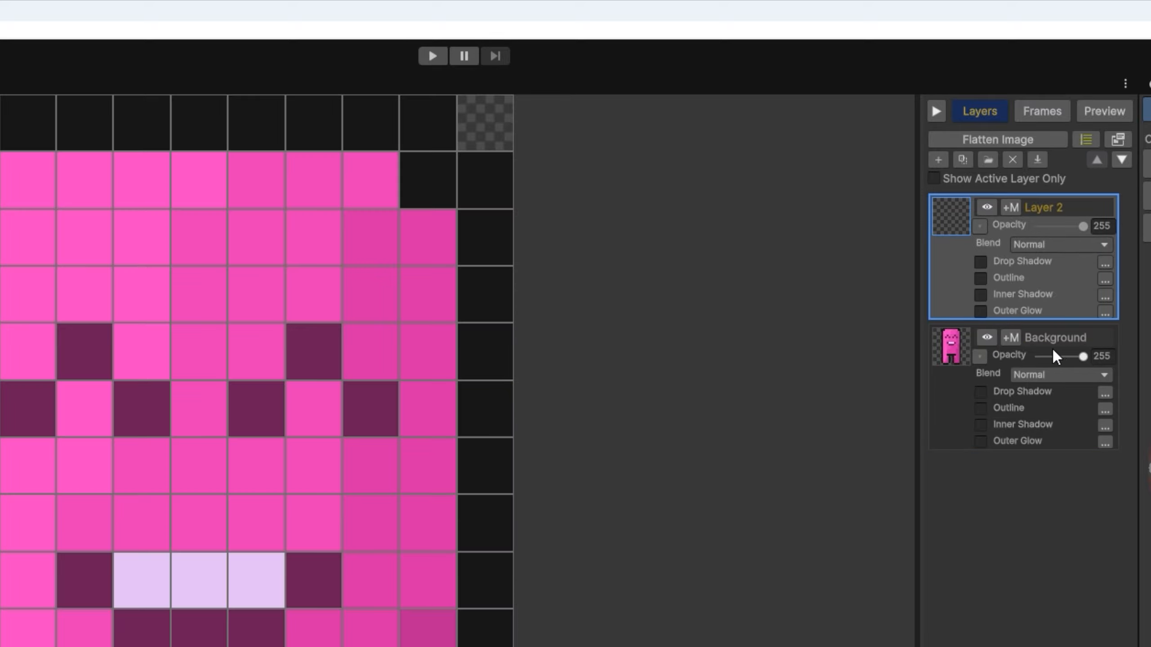
- Add a mask to the Background layer, paint a small patch on it over the blob's forehead, and toggle the mask off and on
click(1096, 338)
click(1011, 338)
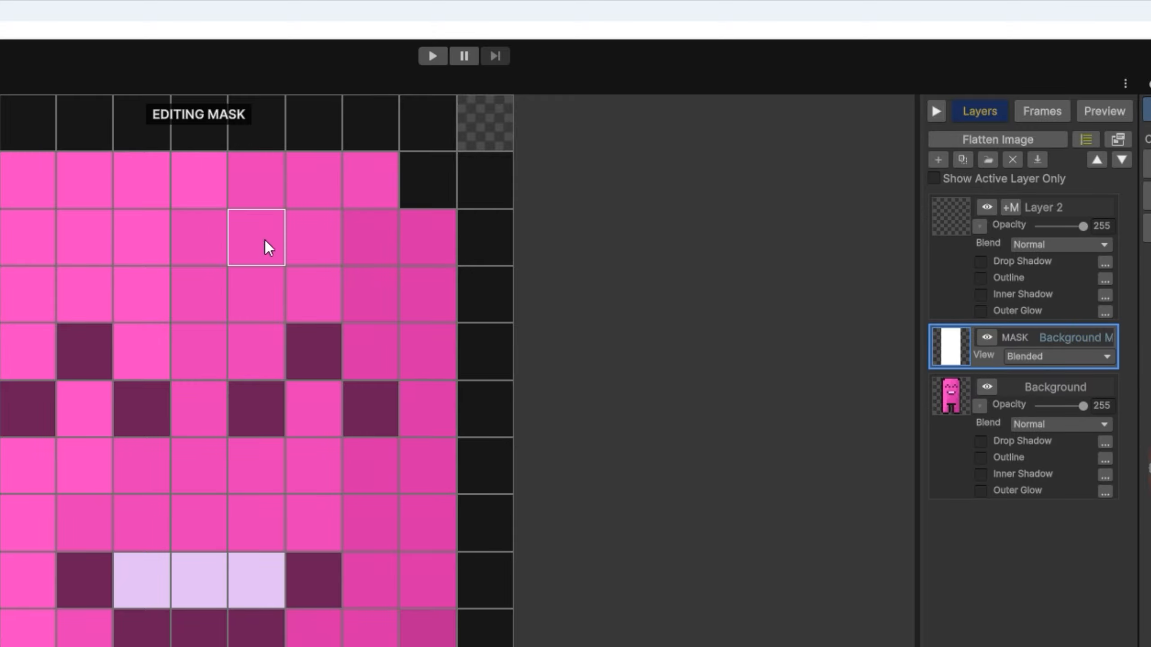
mouse_move(233, 230)
mouse_down()
mouse_move(301, 237)
mouse_move(220, 299)
mouse_move(249, 313)
mouse_up()
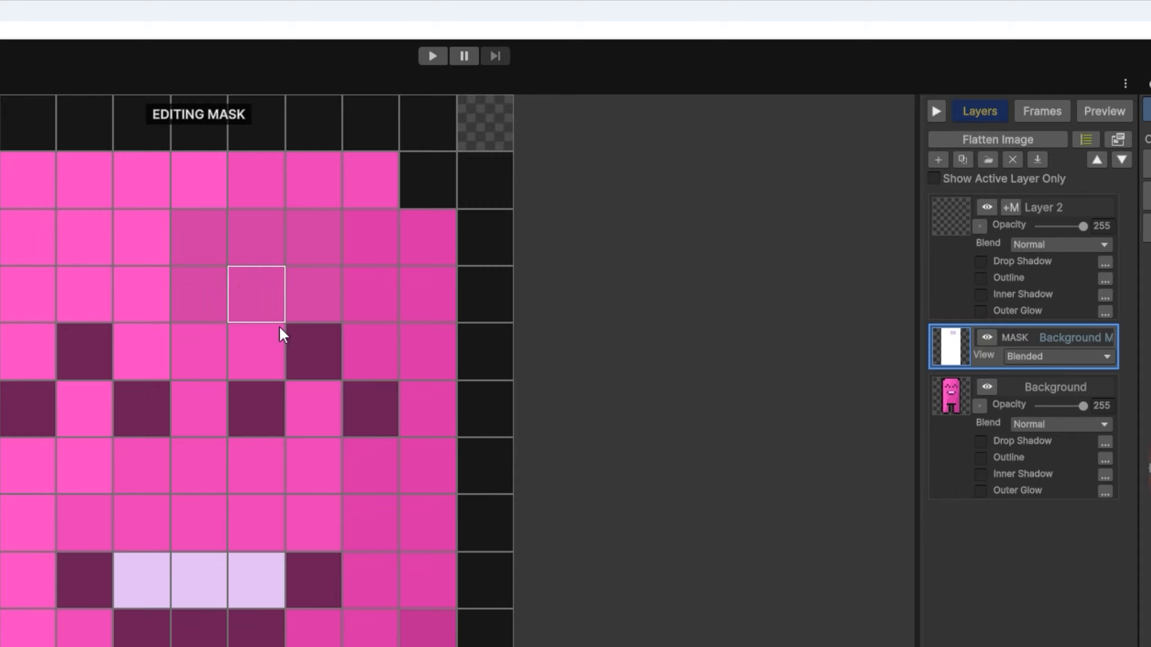
click(989, 338)
click(989, 338)
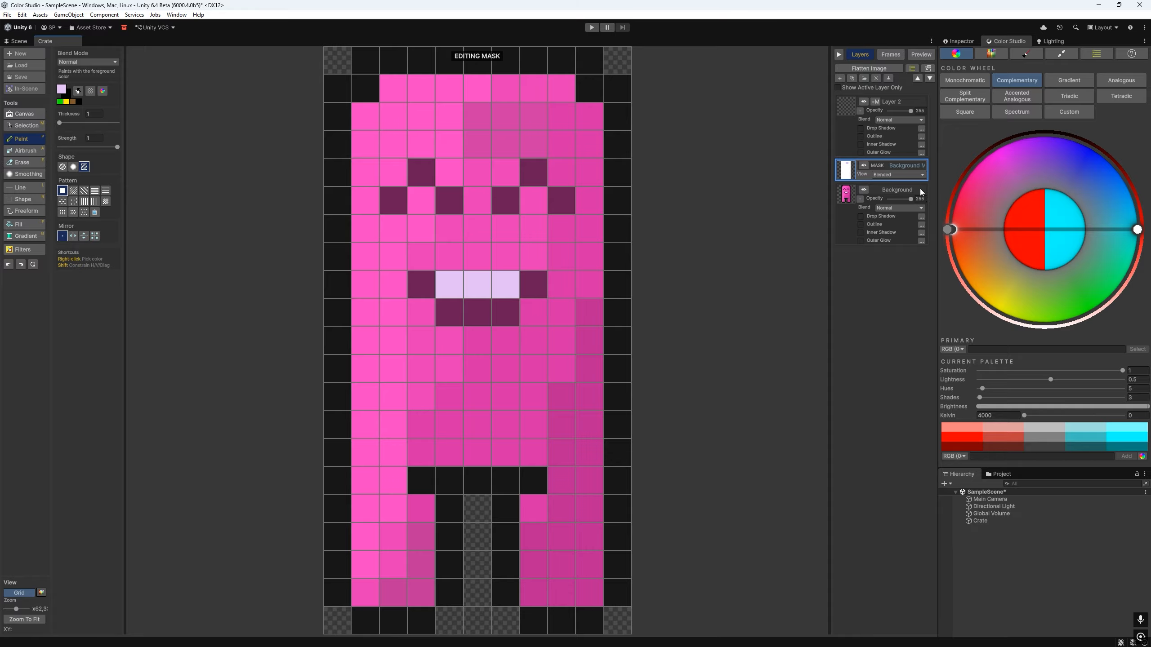
- Set the Background layer's blend mode to Lighten
click(941, 243)
click(941, 260)
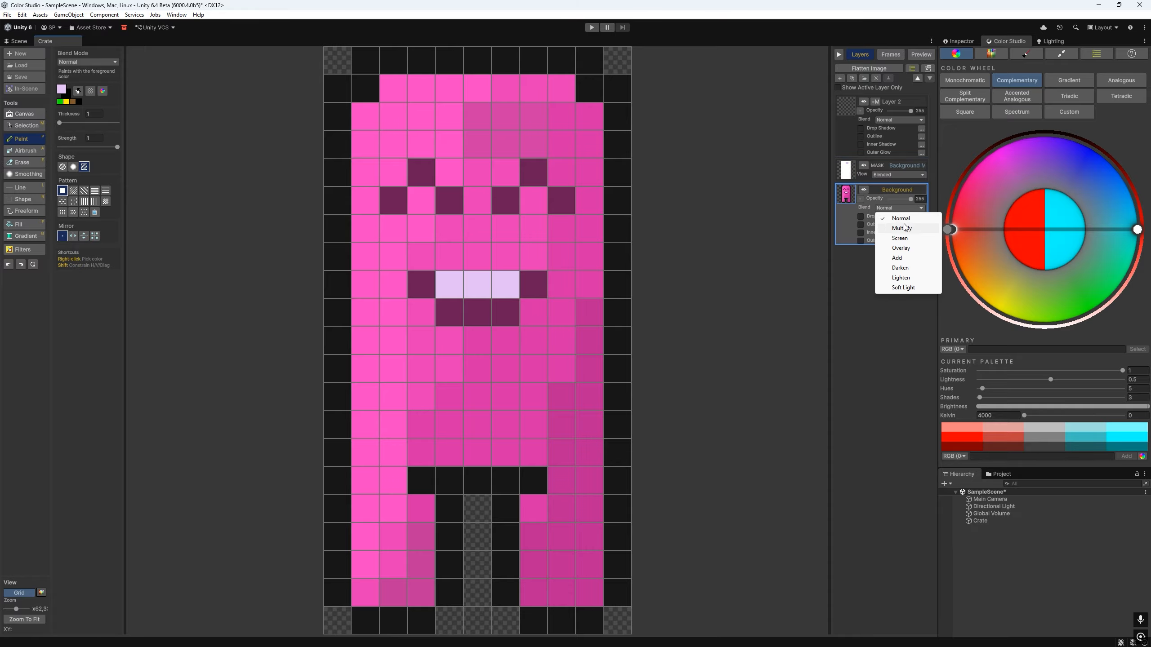
click(901, 278)
drag(382, 113, 443, 125)
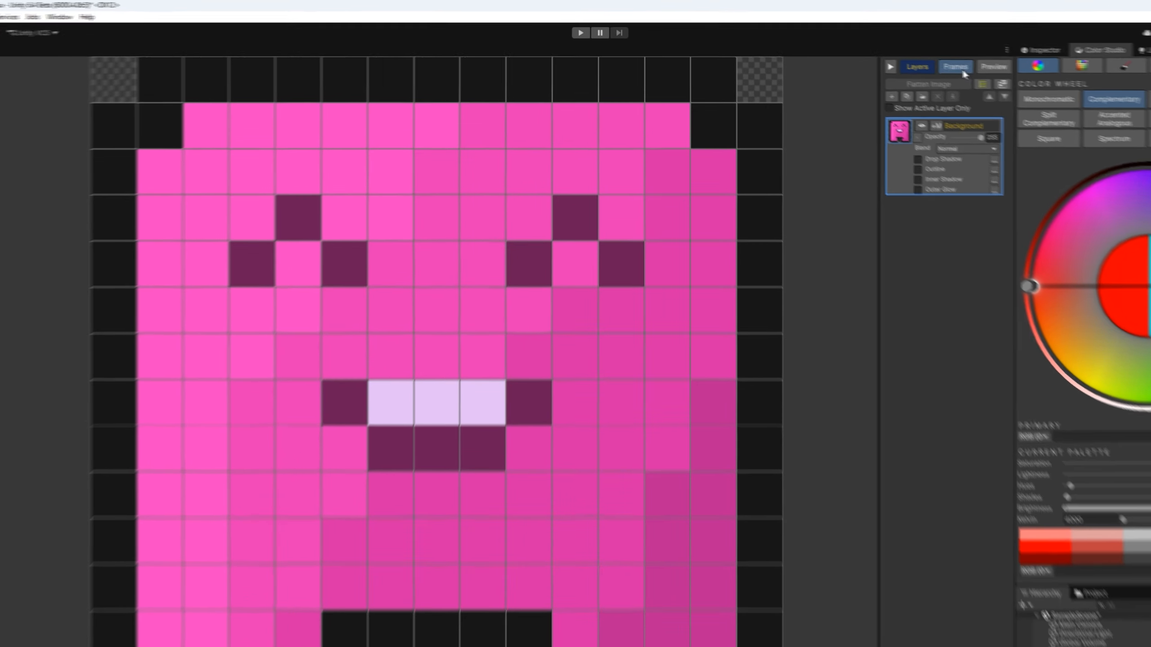
- View frames 2, 3 and 4 of the blob sprite sheet and return to frame 1
click(962, 70)
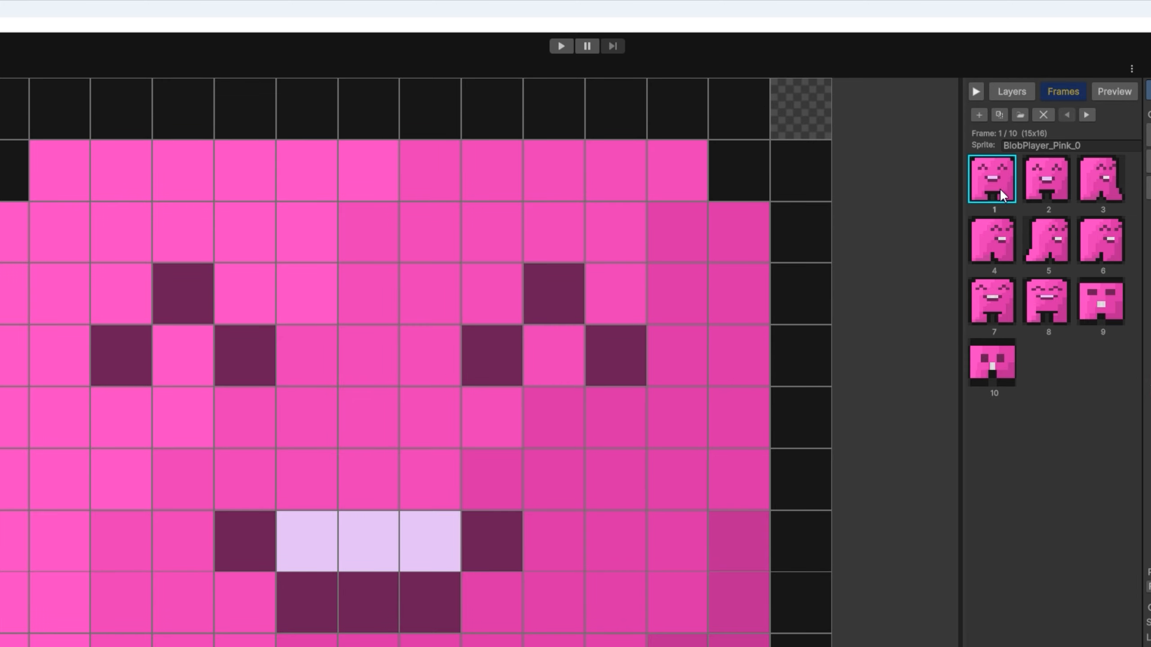
click(1037, 186)
click(1092, 181)
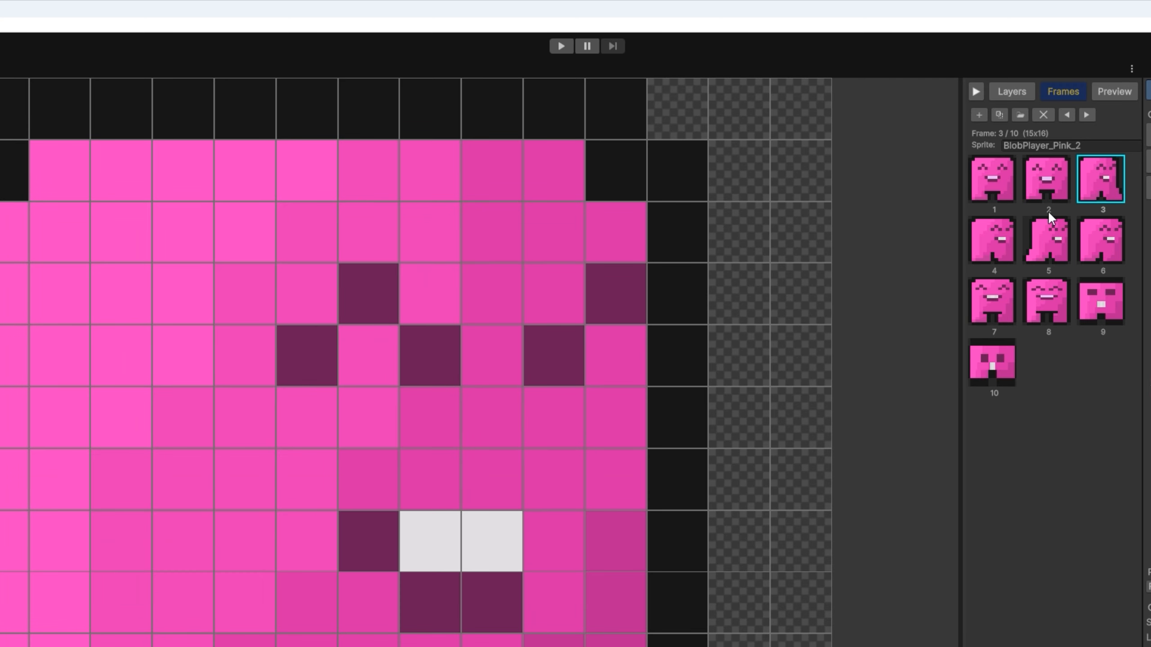
click(1003, 235)
click(1000, 182)
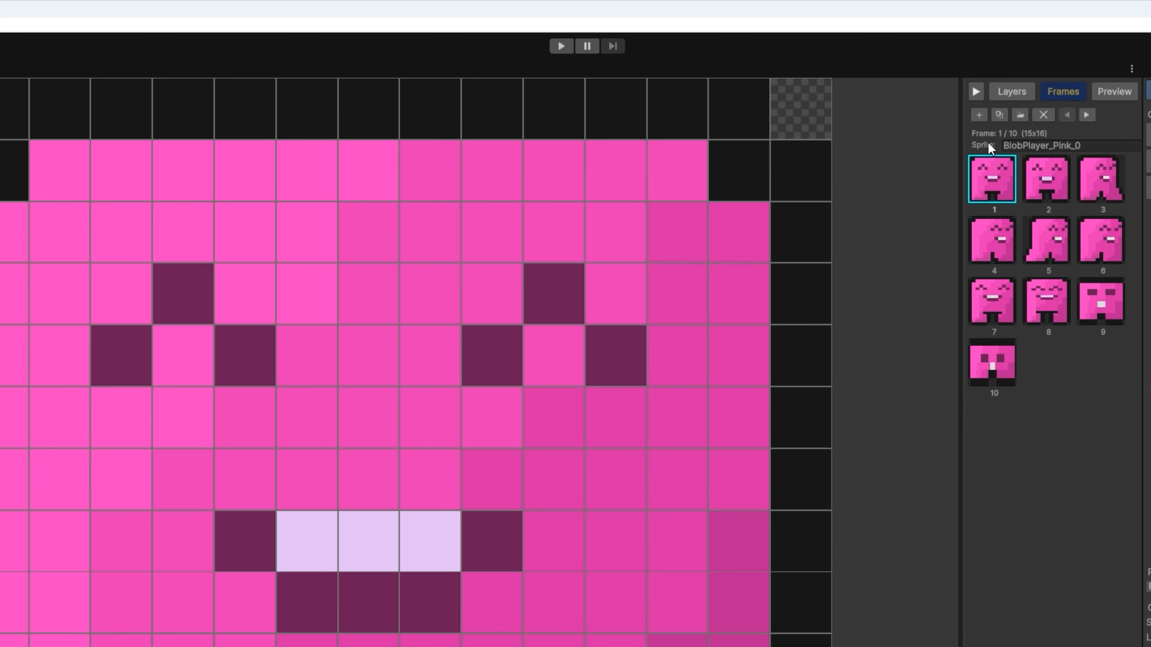
- Add an empty frame after frame 1 and duplicate frame 1
click(978, 115)
click(986, 172)
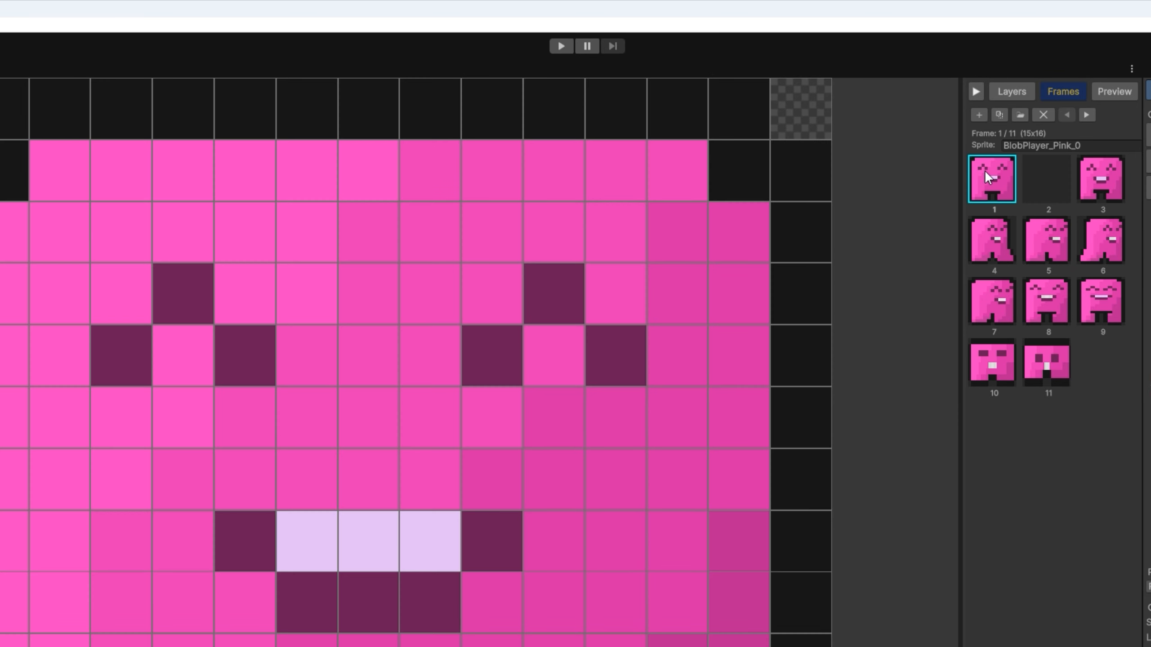
click(998, 115)
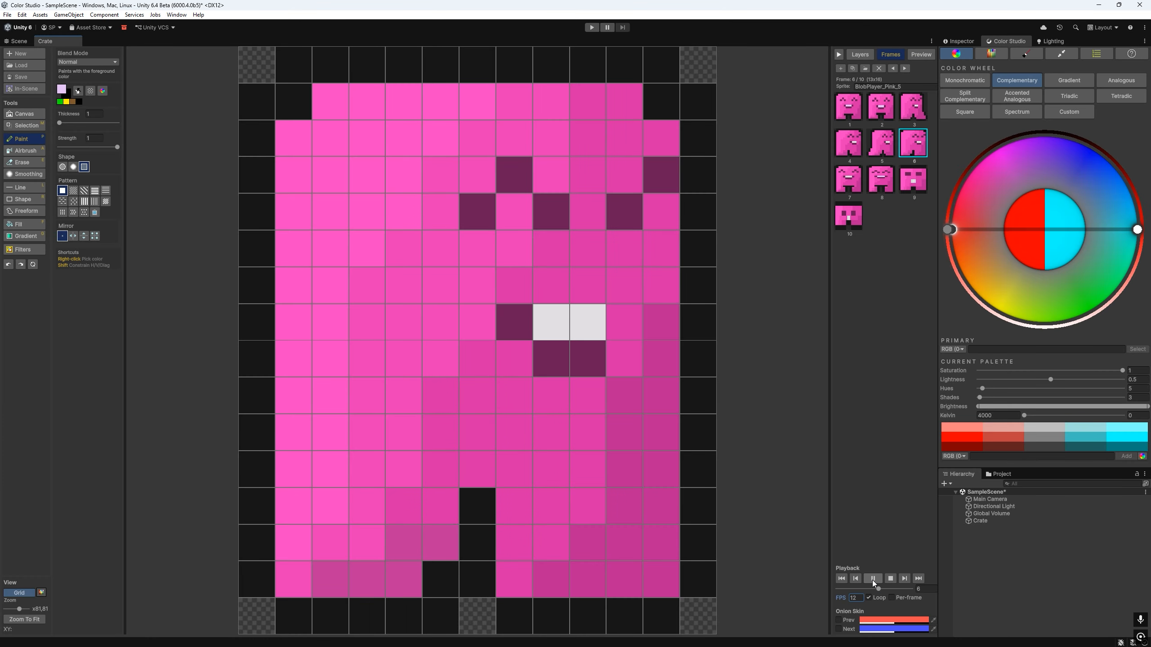
- Set the animation playback speed to 6 FPS and preview the blob animation
click(872, 579)
click(872, 581)
click(857, 598)
text(6)
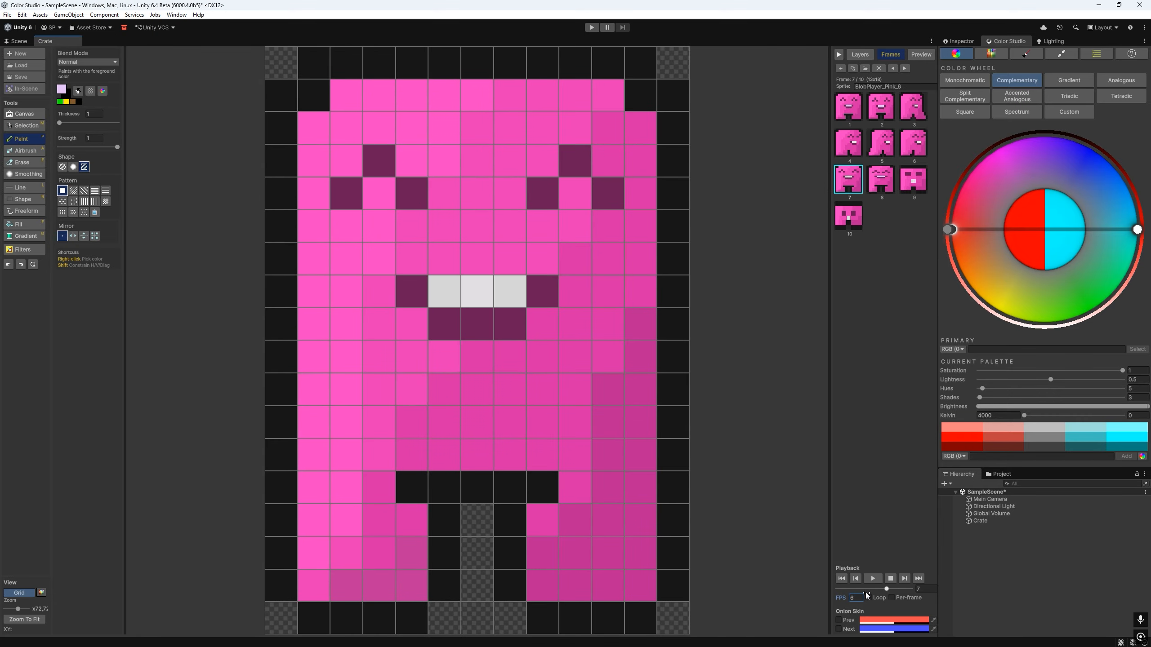
click(874, 581)
click(870, 588)
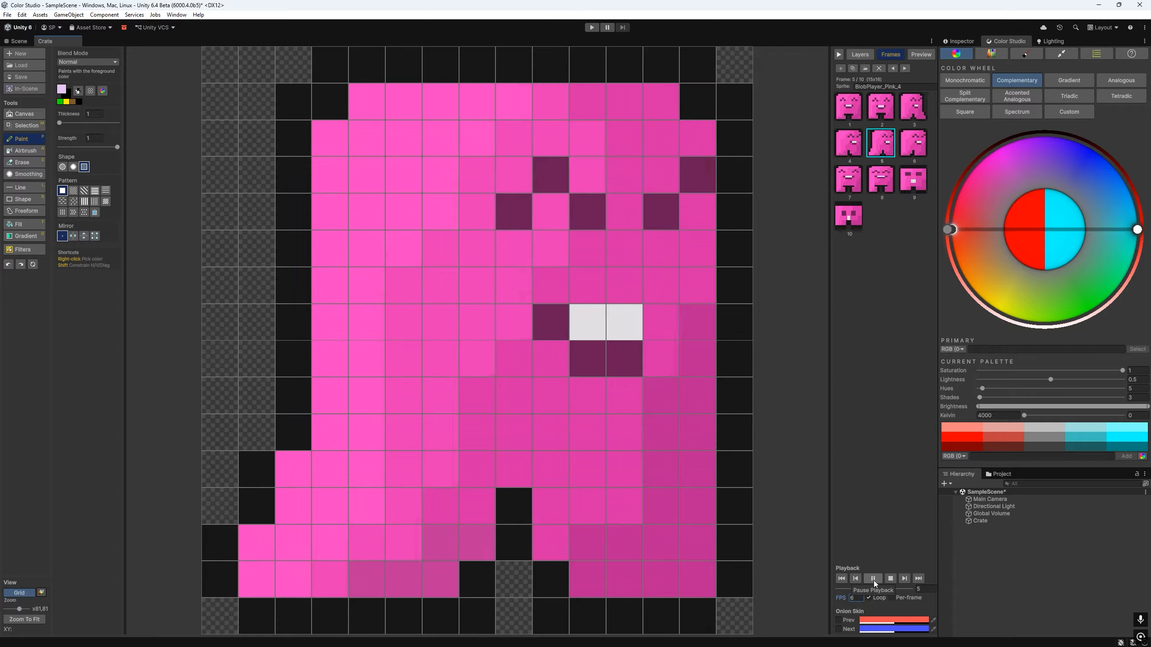
- Enable the onion skins for the previous and next frames and play the animation with them
click(839, 620)
click(838, 629)
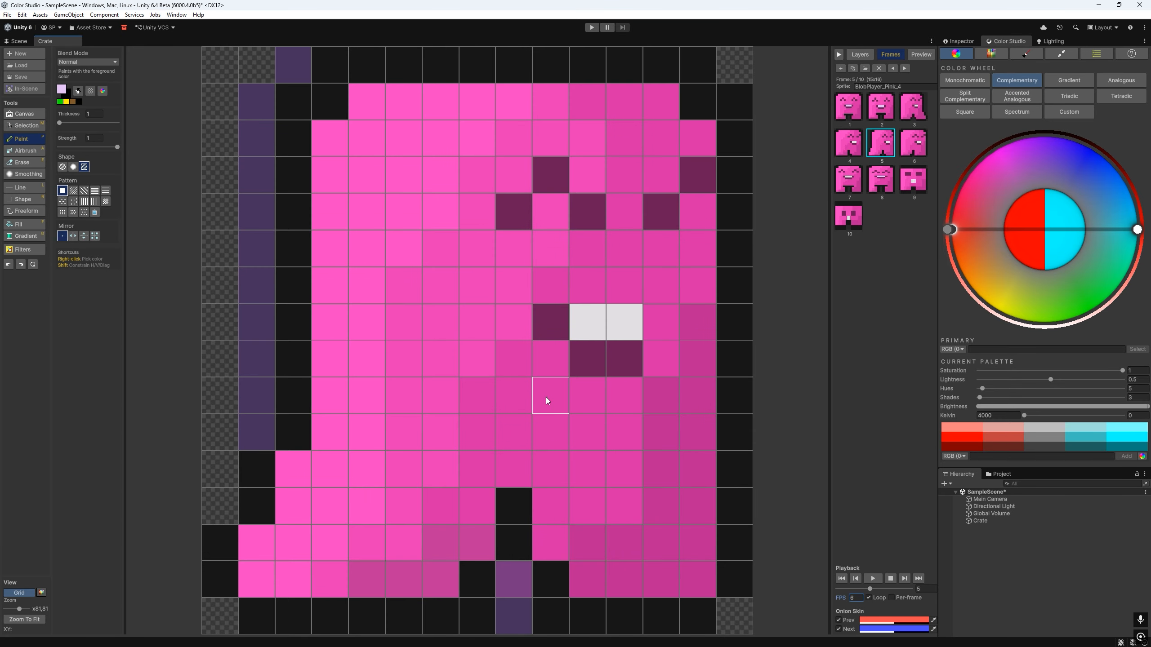
click(874, 580)
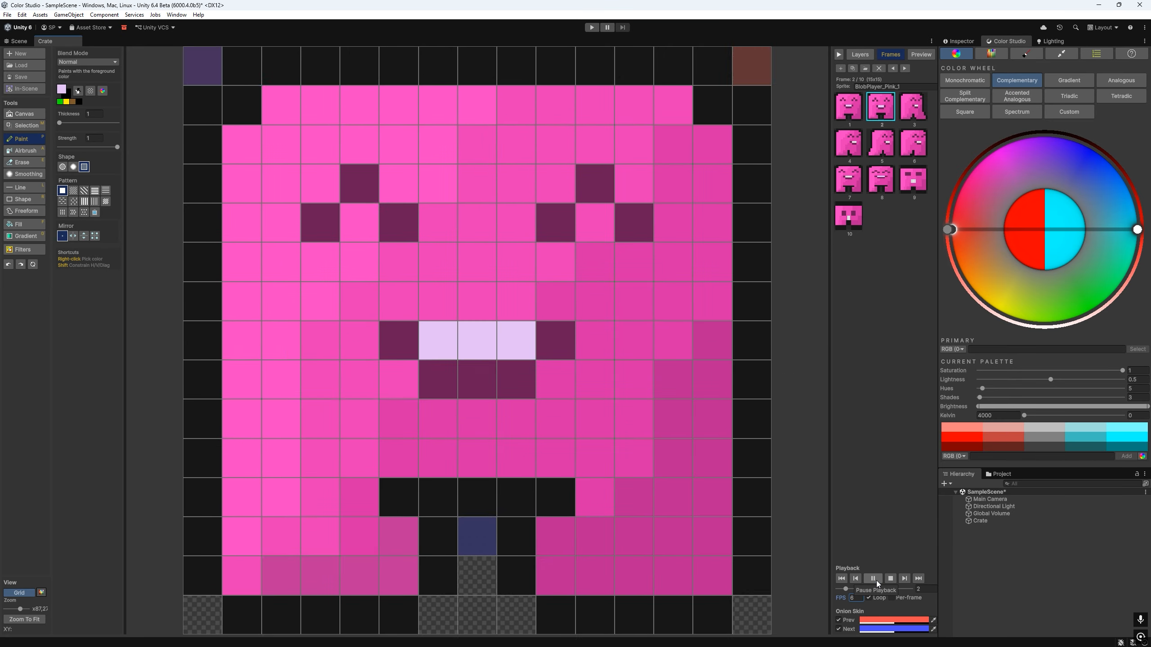
click(876, 582)
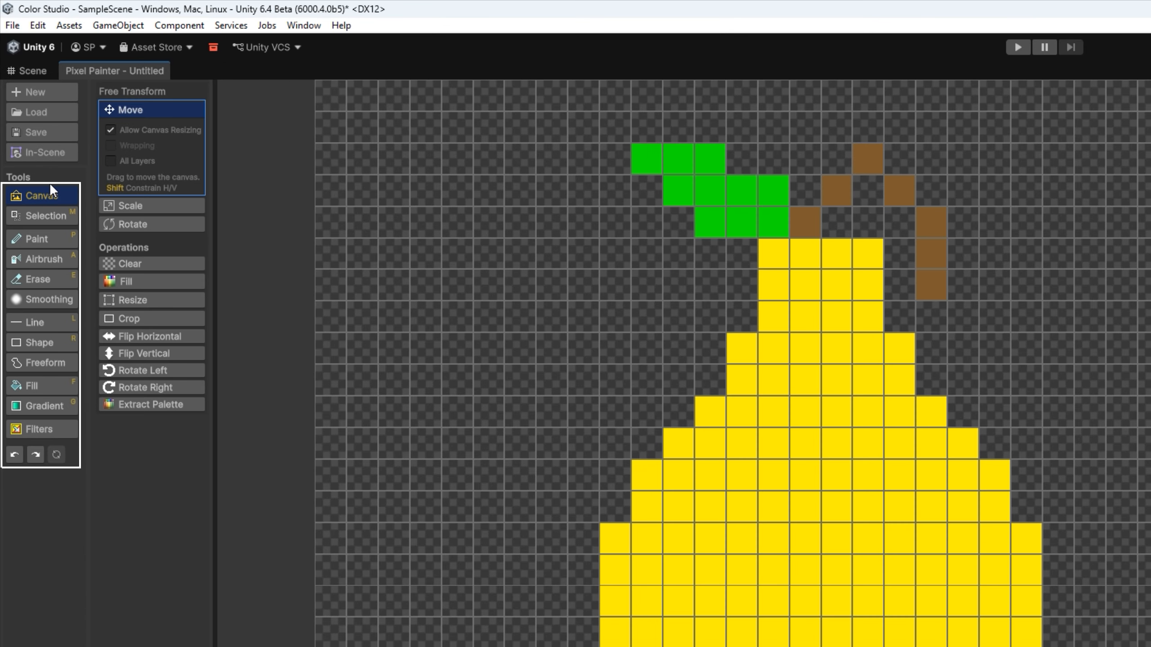
- Examine the options of the Paint, Erase, Smoothing, Fill, Line, Shape and Freeform tools on the pear drawing
click(45, 238)
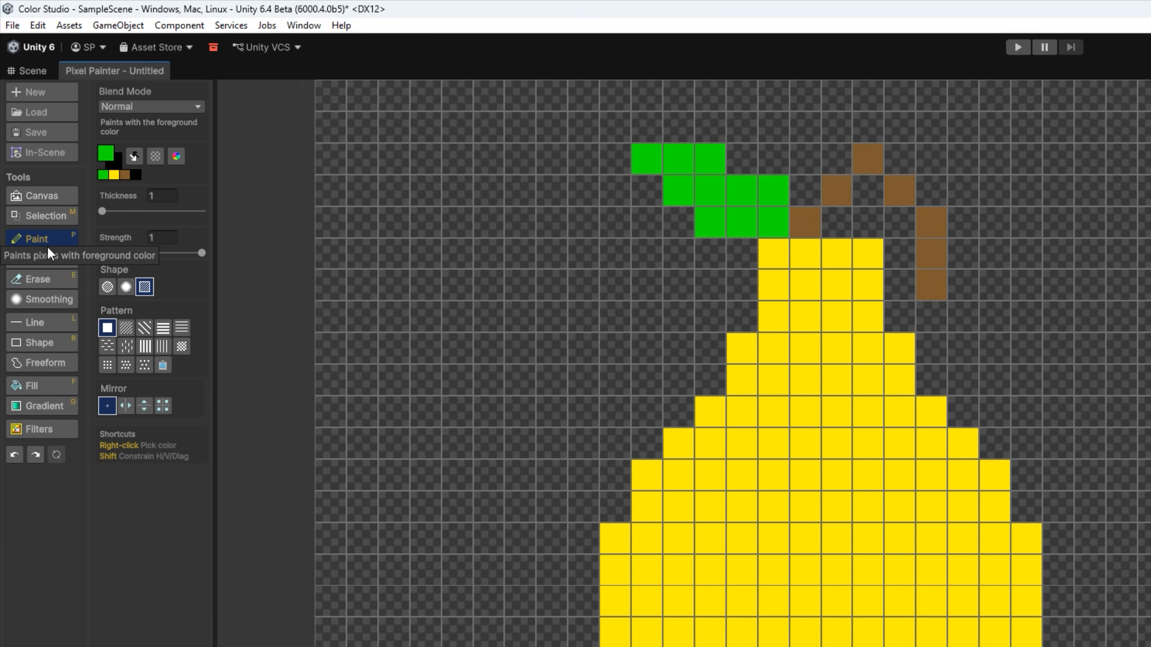
click(46, 277)
click(50, 297)
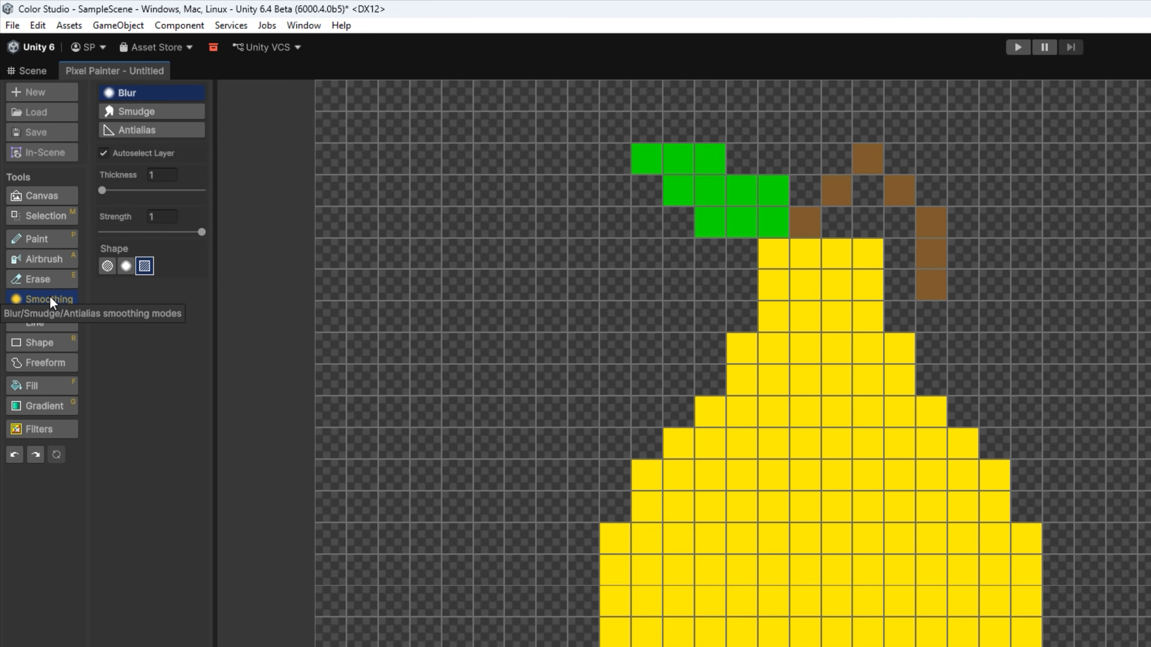
click(34, 386)
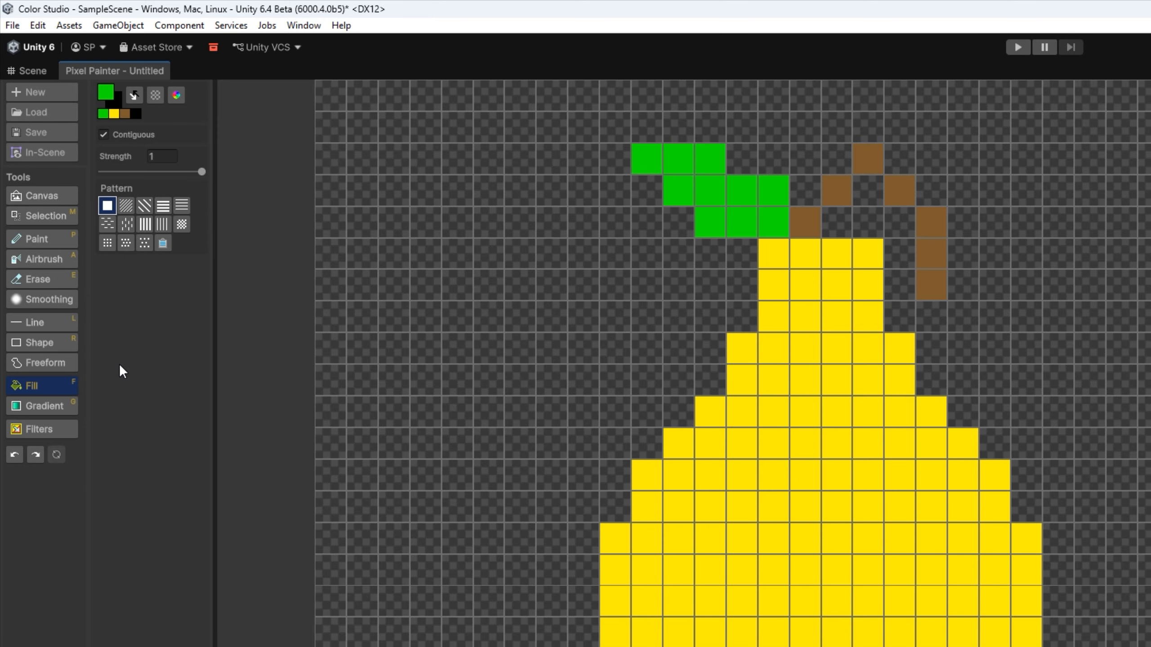
click(57, 322)
click(50, 342)
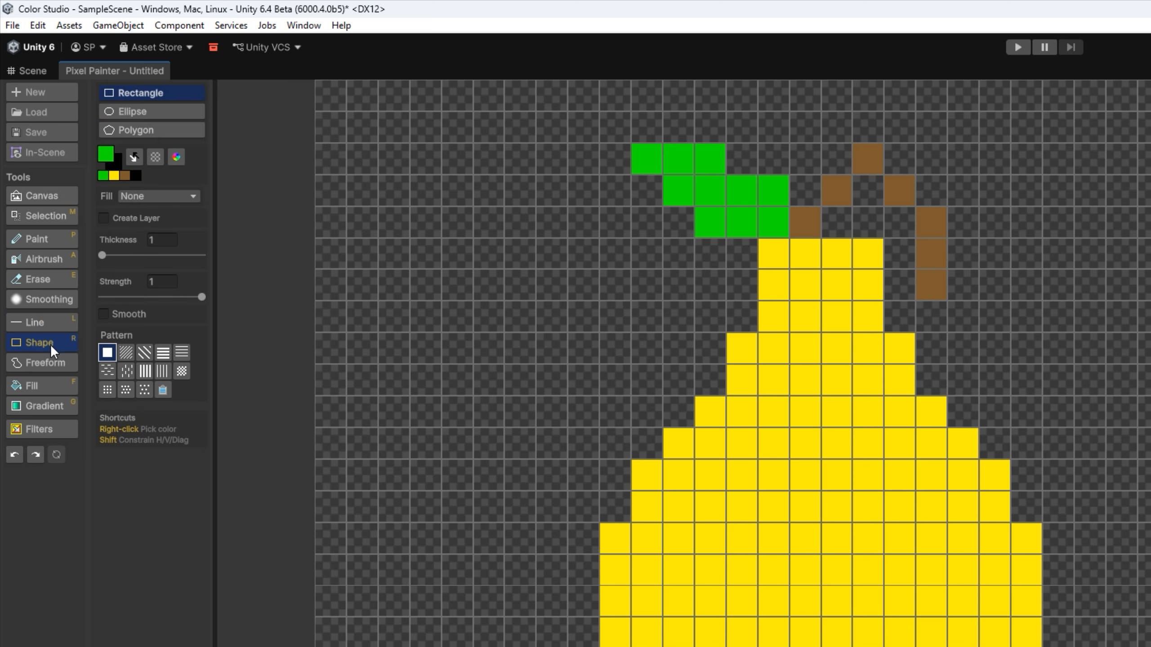
click(48, 363)
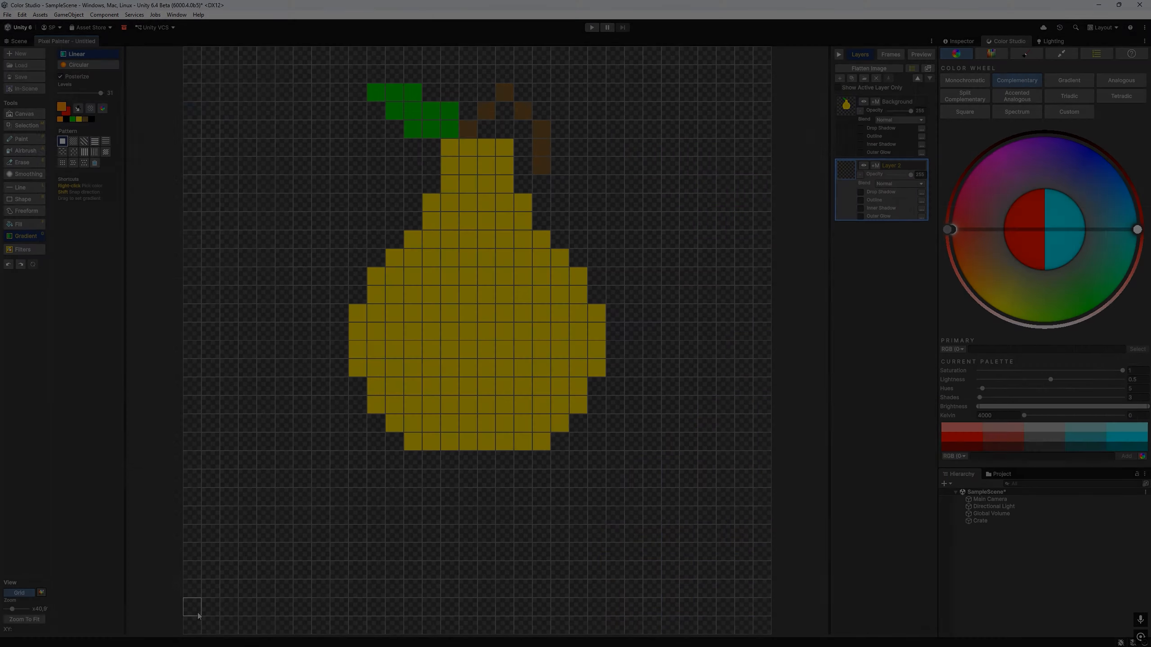
- Draw an orange-to-red linear gradient across Layer 2 and paint four-way mirrored orange squares on the pear in the Background layer
drag(192, 607, 763, 61)
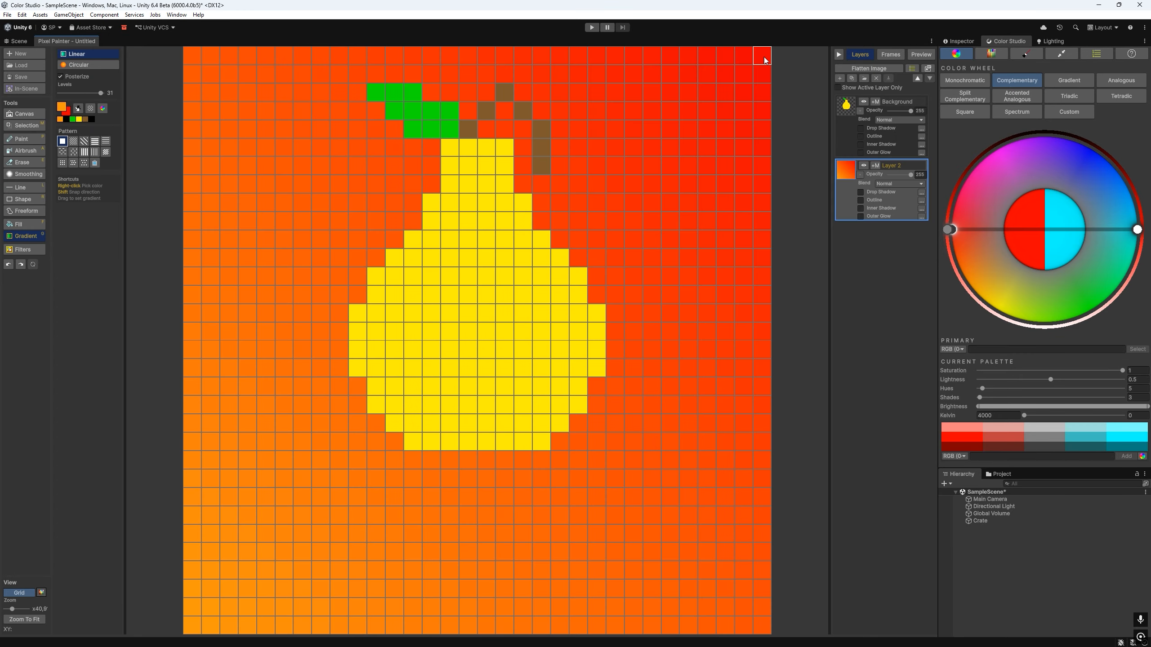
click(26, 141)
click(95, 236)
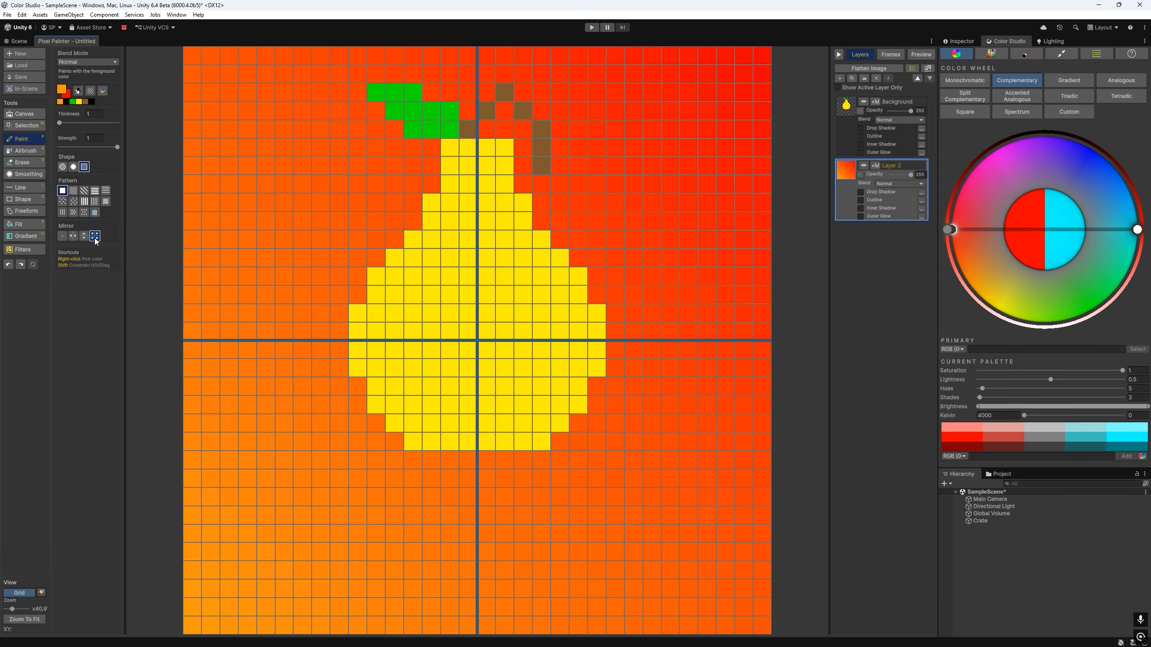
click(901, 115)
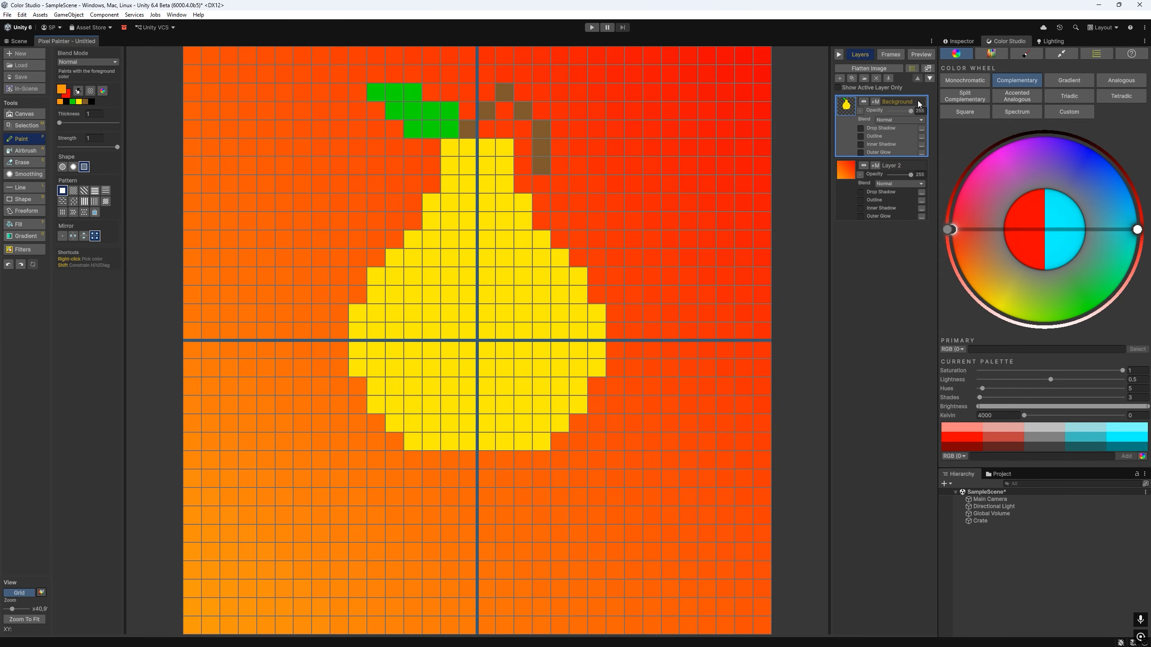
drag(489, 297, 436, 276)
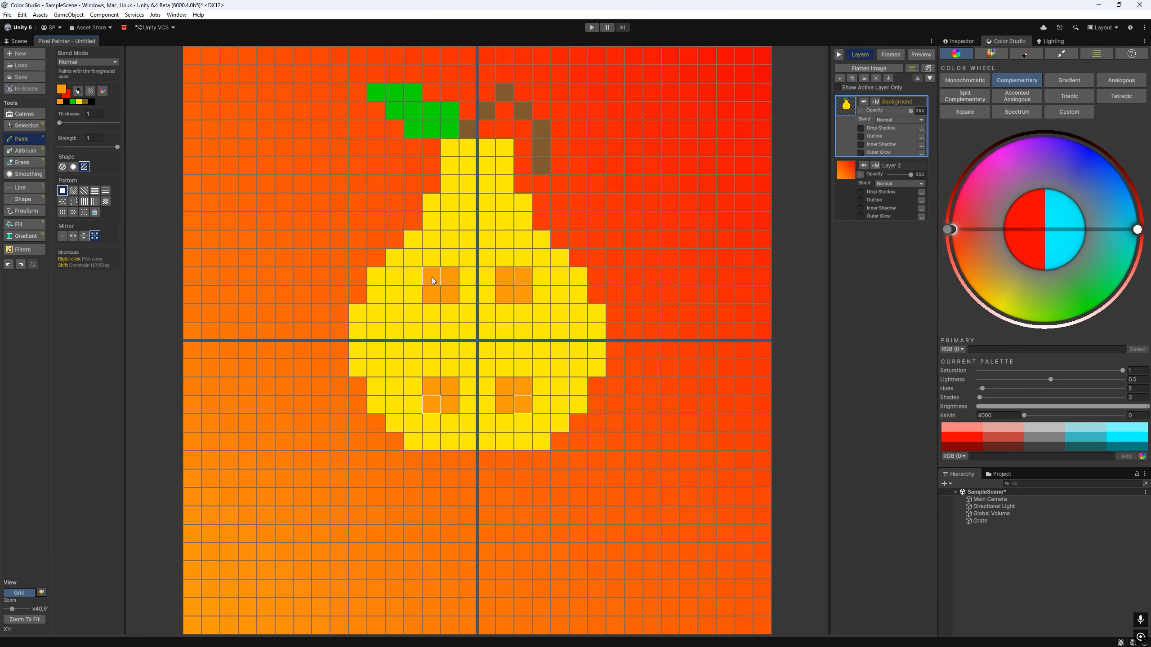
- Examine the Erase and Paint tool options and the Polygon and Magic Wand selection modes
click(31, 164)
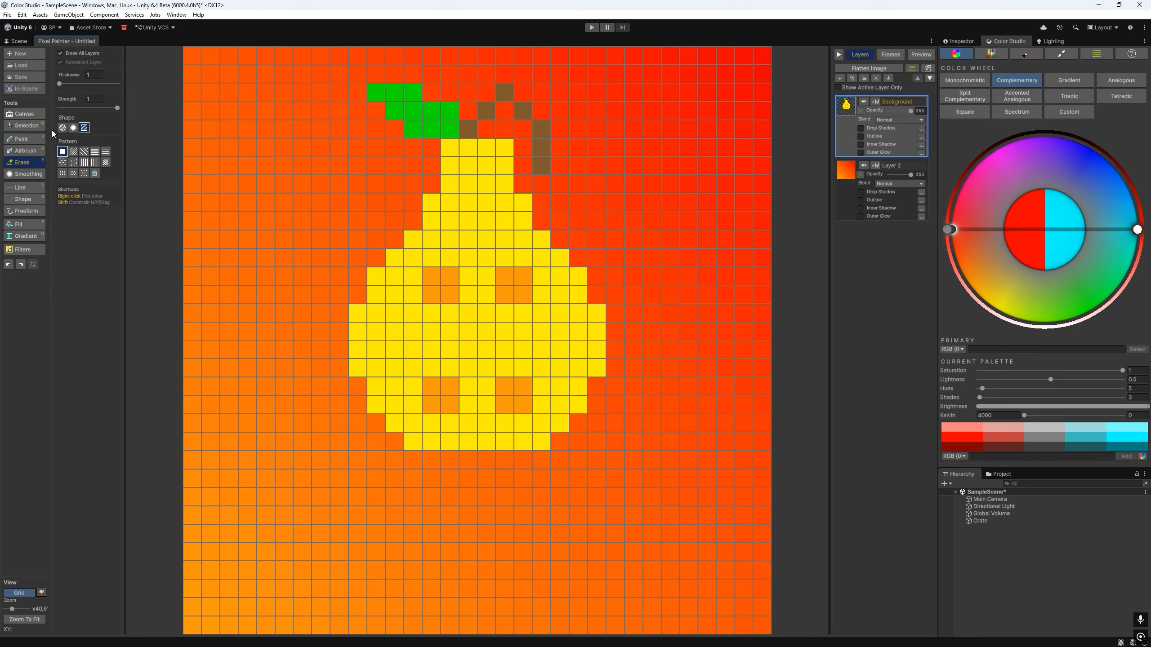
click(31, 139)
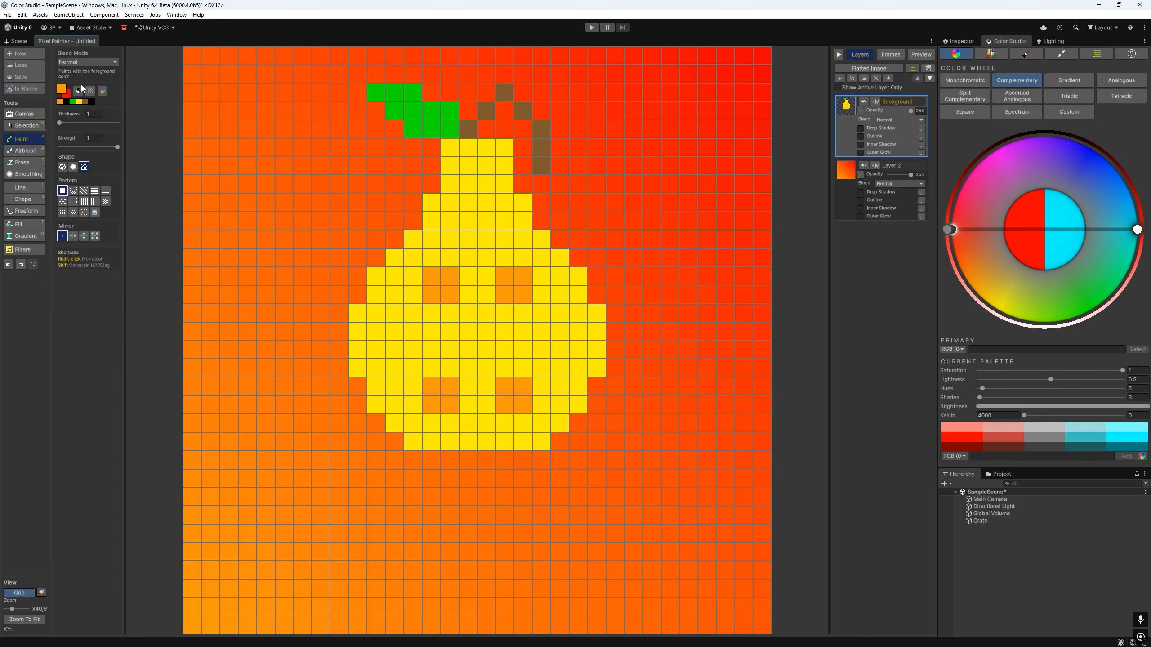
click(34, 188)
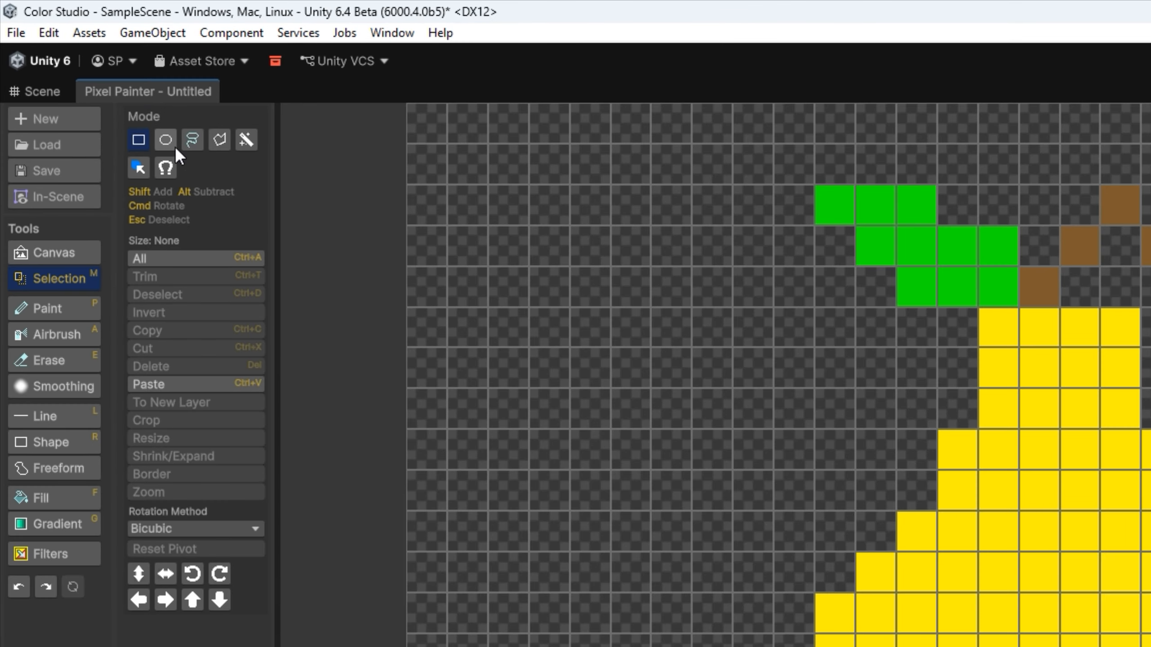
click(220, 139)
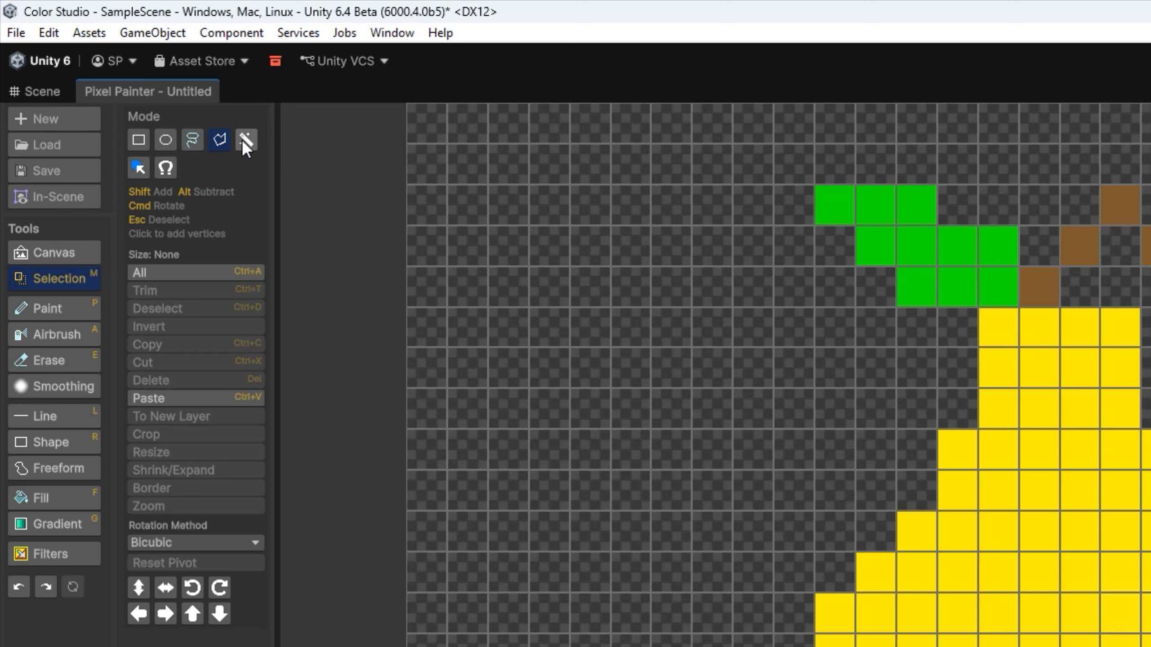
click(244, 141)
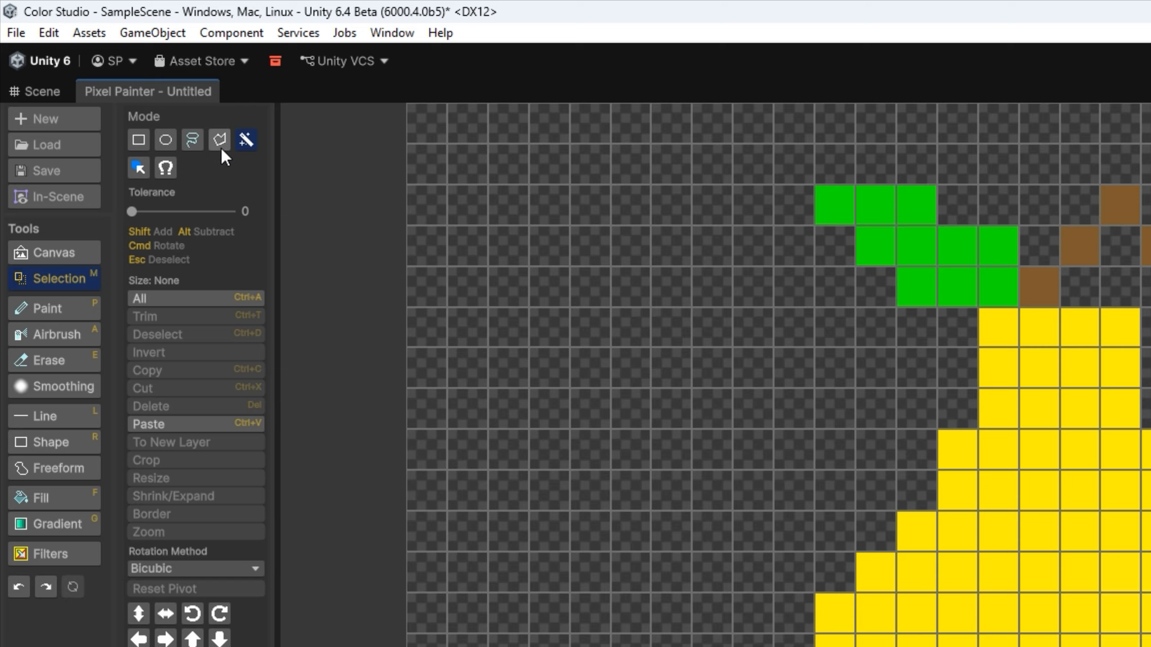
- Select a rectangle about 2 by 8 pixels right of the pear's centre and paint inside it with a different blend mode
click(139, 140)
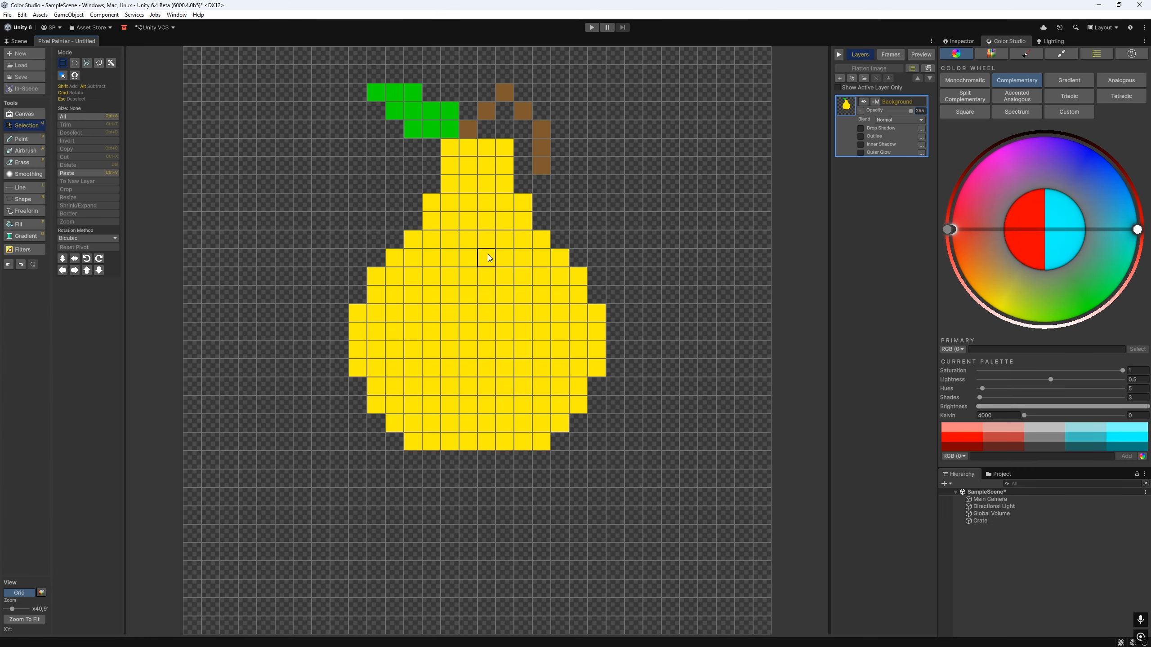
drag(498, 251, 528, 392)
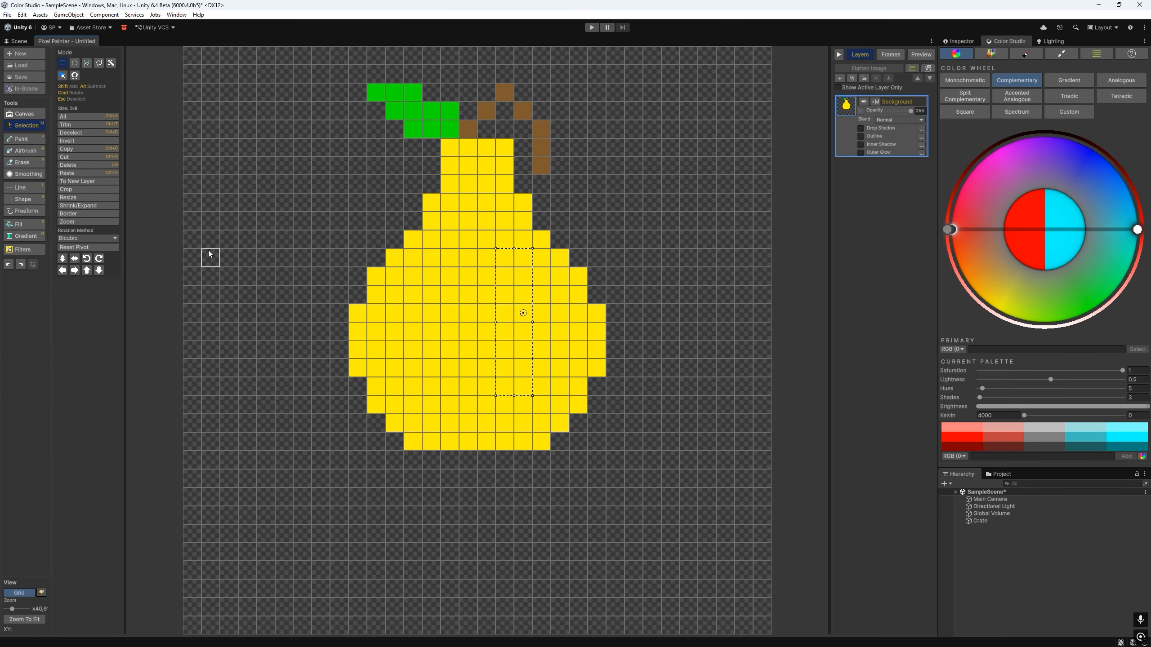
click(35, 141)
click(87, 62)
click(72, 83)
mouse_move(504, 258)
mouse_down()
mouse_move(517, 259)
mouse_move(523, 358)
mouse_move(504, 349)
mouse_move(509, 257)
mouse_move(523, 394)
mouse_move(502, 281)
mouse_up()
click(100, 62)
click(90, 171)
- Copy the selected strip, paste it as a new layer and move the pasted piece by -15, 5 pixels, left of the pear
key(m)
key(ctrl+v)
key(ctrl+c)
key(ctrl+v)
drag(507, 303, 231, 211)
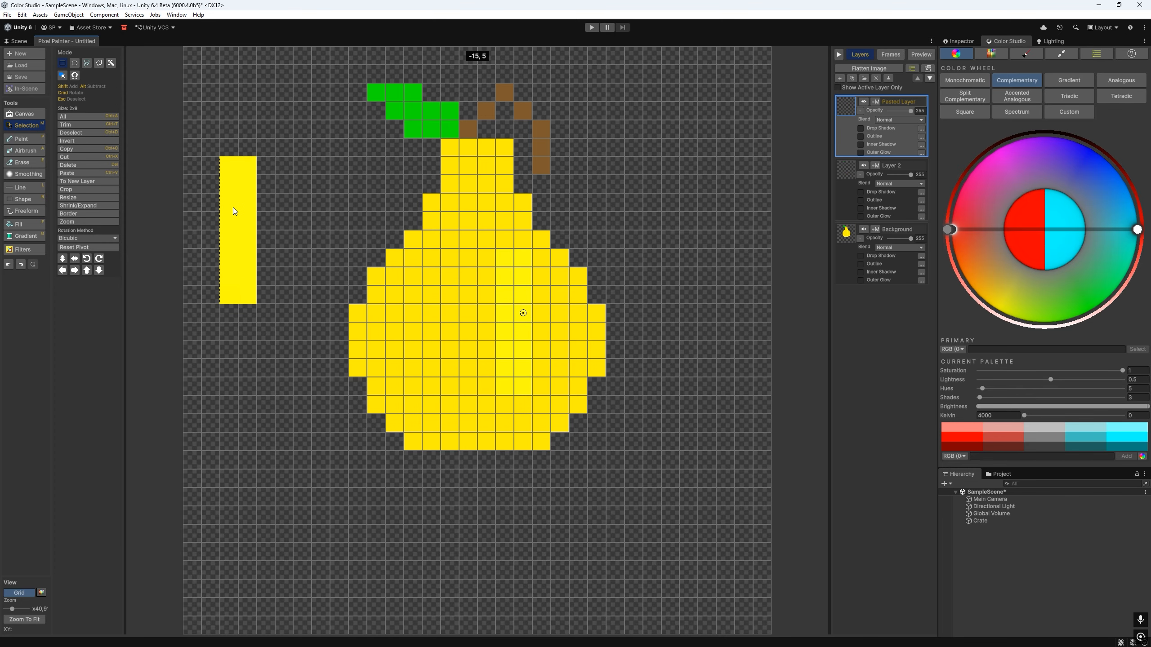
click(87, 64)
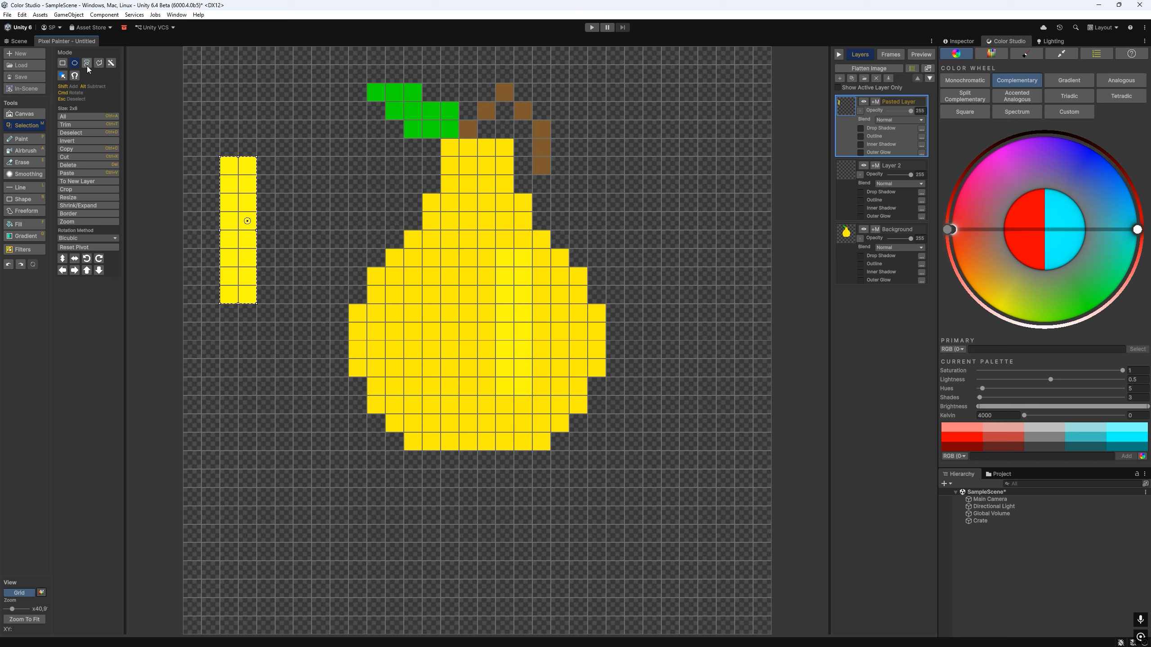
click(98, 63)
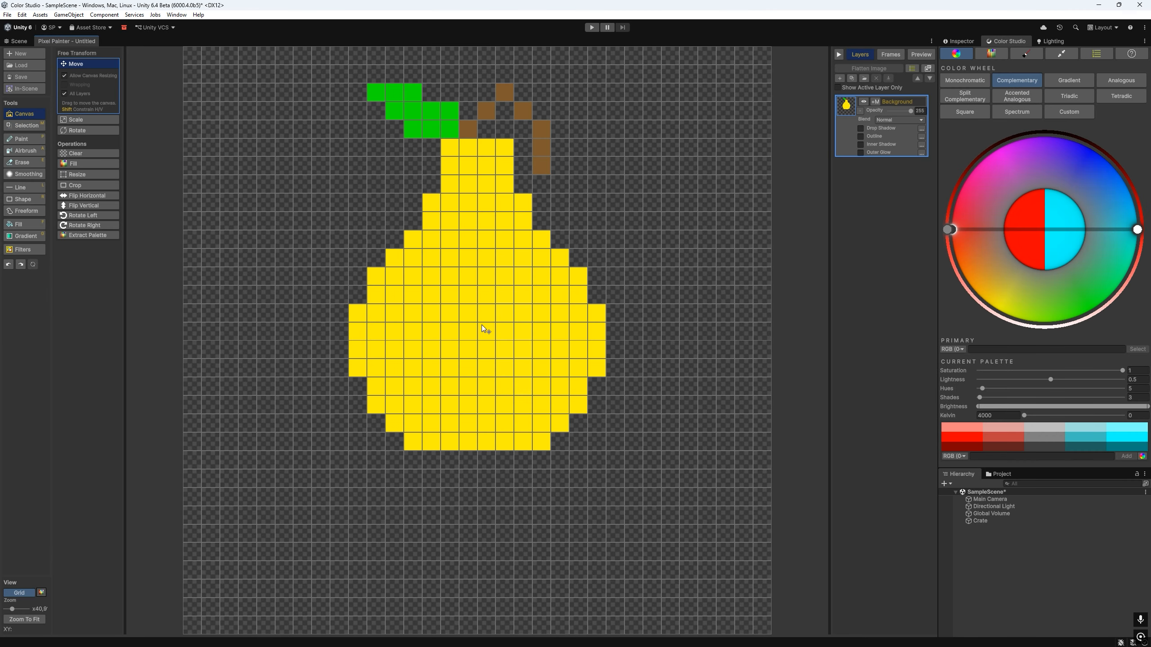
- Move the pear drawing down about one pixel with canvas resizing allowed, and rotate the canvas left through a full turn
mouse_move(482, 325)
mouse_down()
mouse_move(469, 341)
mouse_move(360, 322)
mouse_move(460, 371)
mouse_move(489, 344)
mouse_up()
click(91, 119)
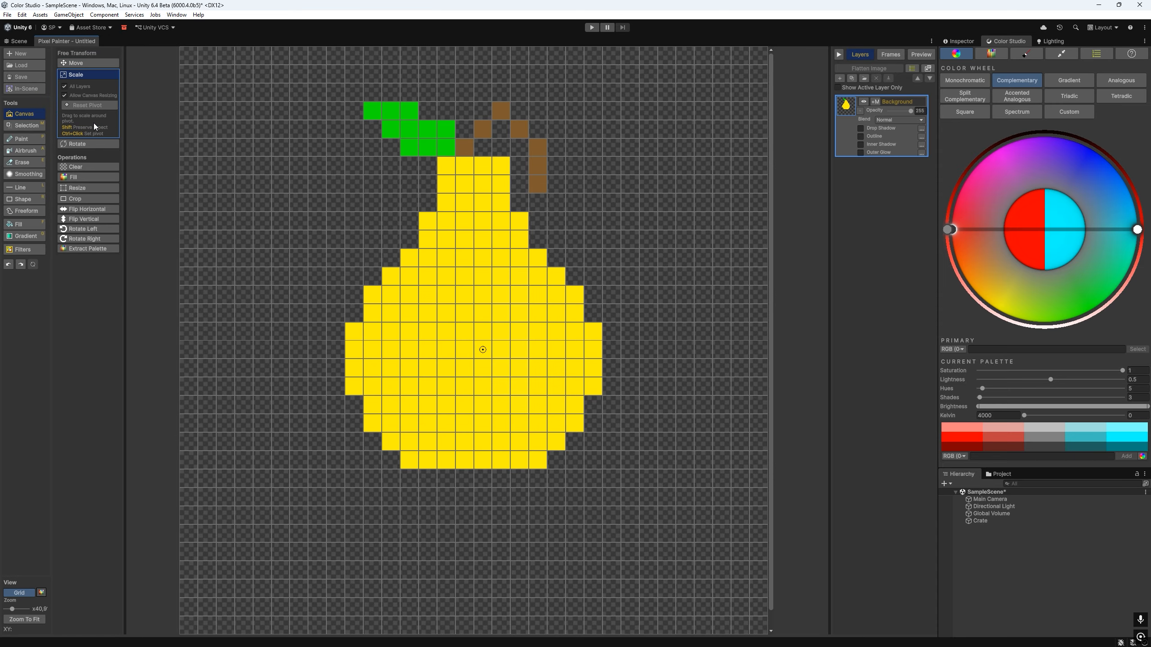
click(87, 144)
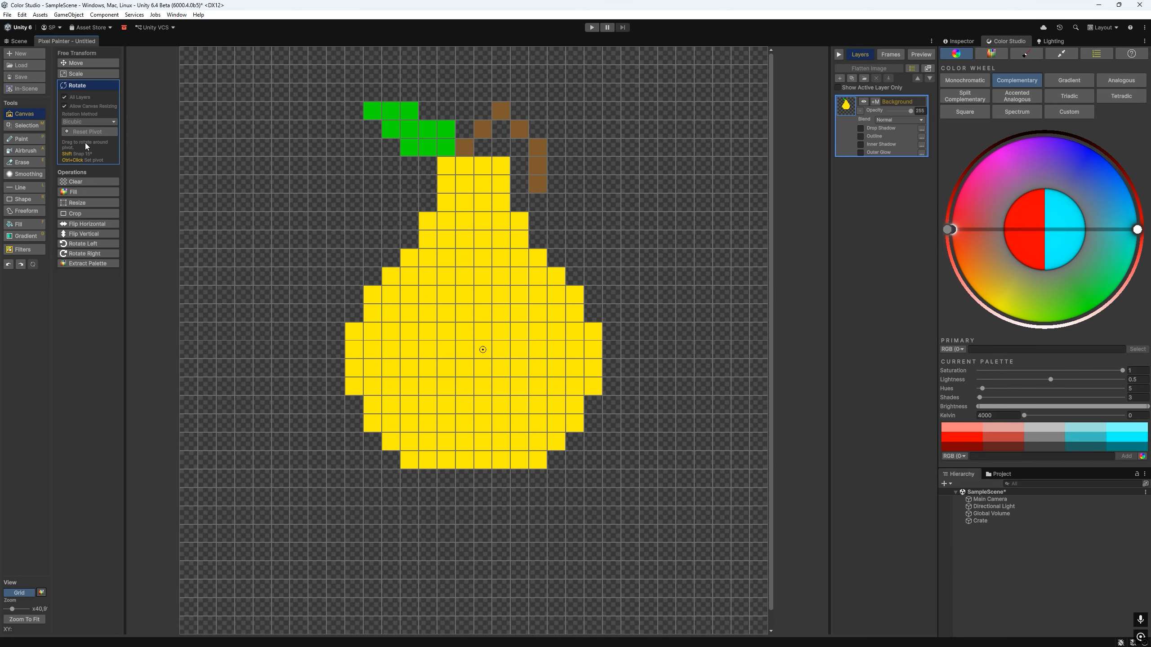
click(88, 243)
click(89, 243)
click(88, 243)
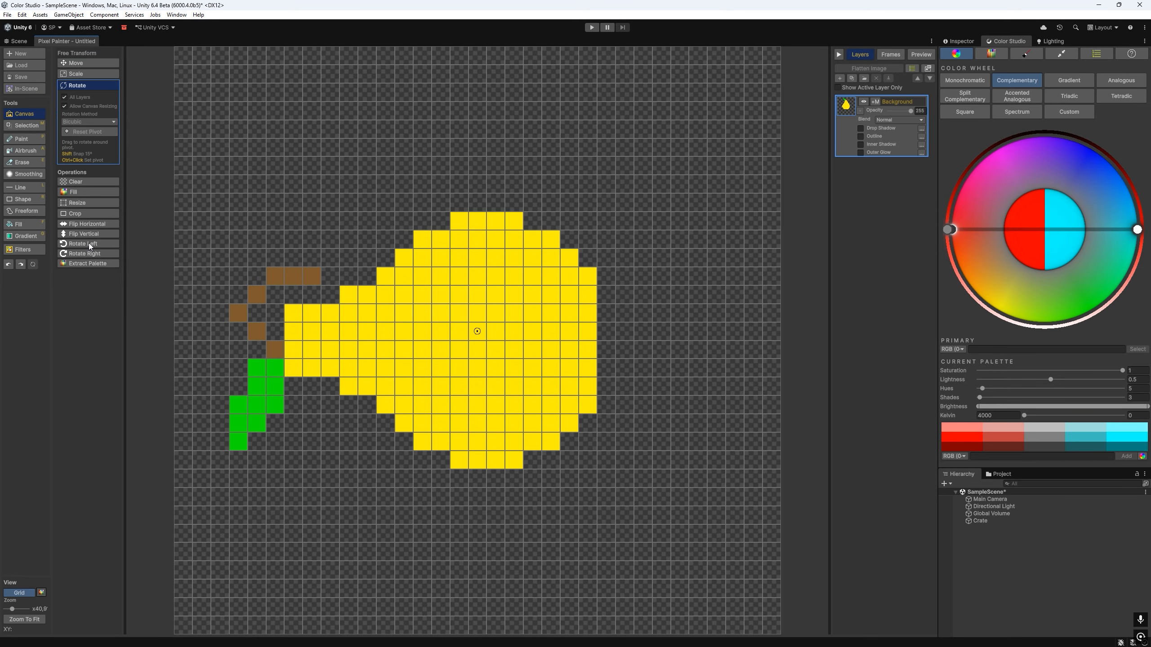
click(88, 243)
- Crop the canvas more closely around the pear
click(97, 214)
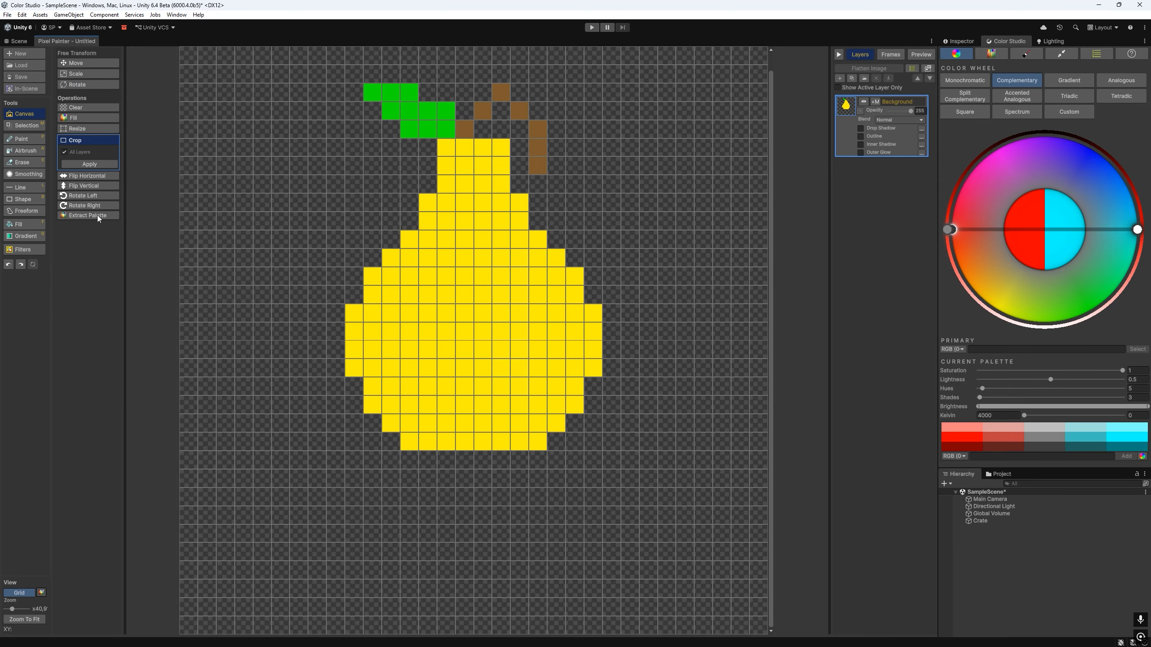
click(97, 166)
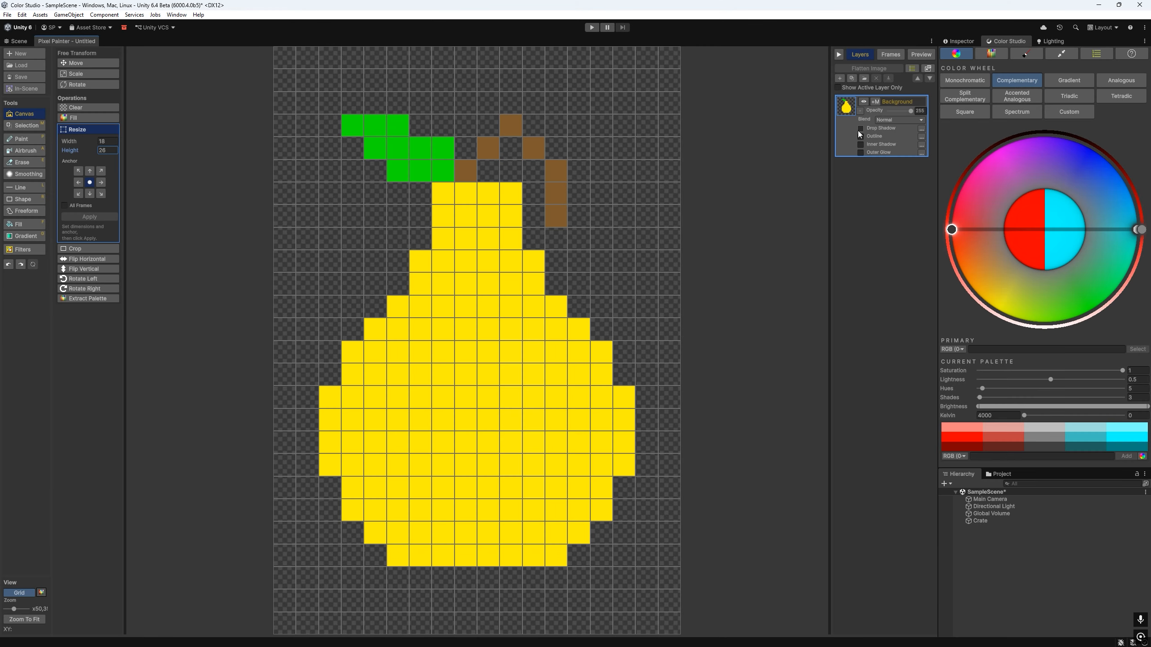
- Preview the Drop Shadow, Outline, Inner Shadow and Outer Glow effects one by one on the Background layer, turning each off again
click(860, 129)
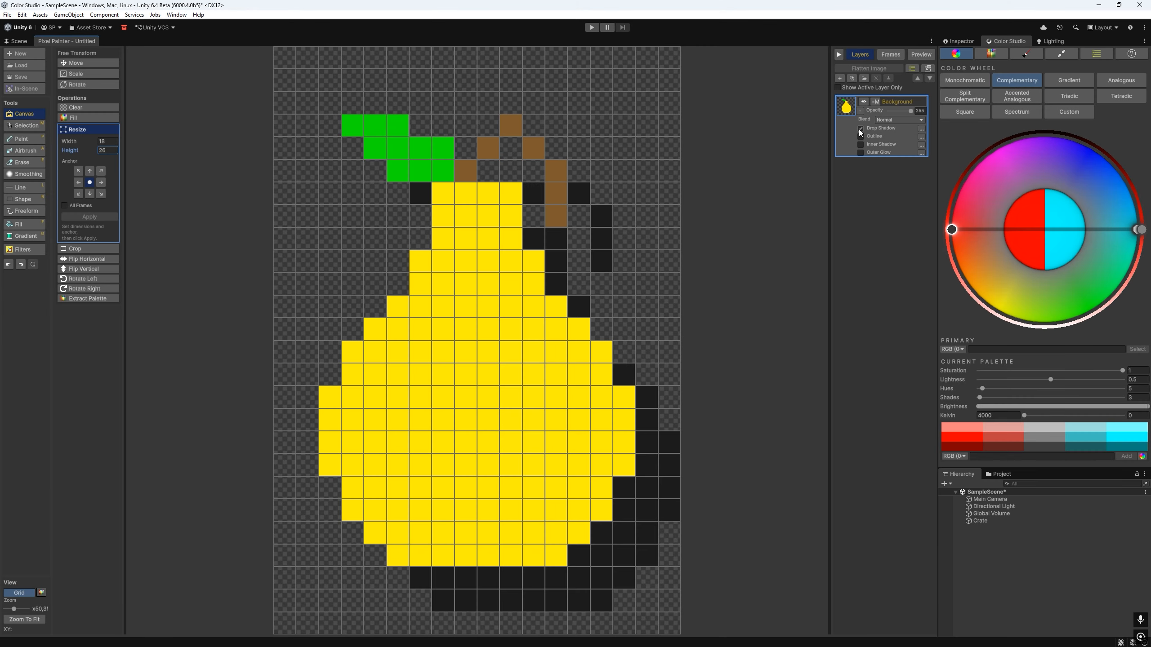
click(860, 129)
click(860, 136)
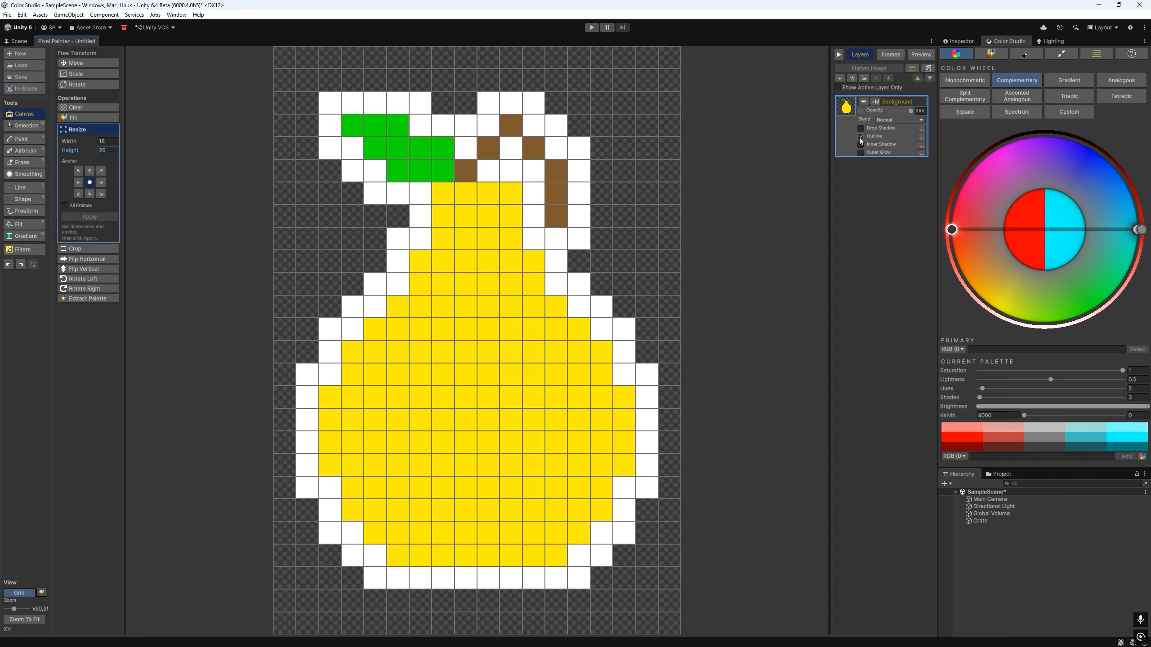
click(860, 137)
click(859, 145)
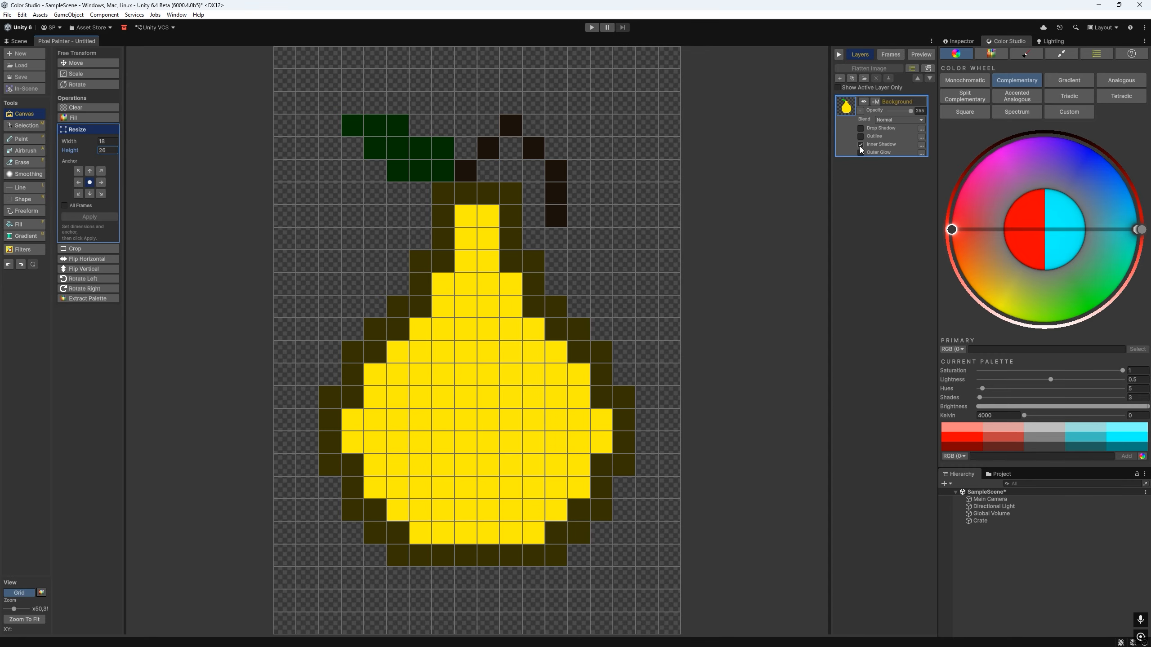
click(860, 145)
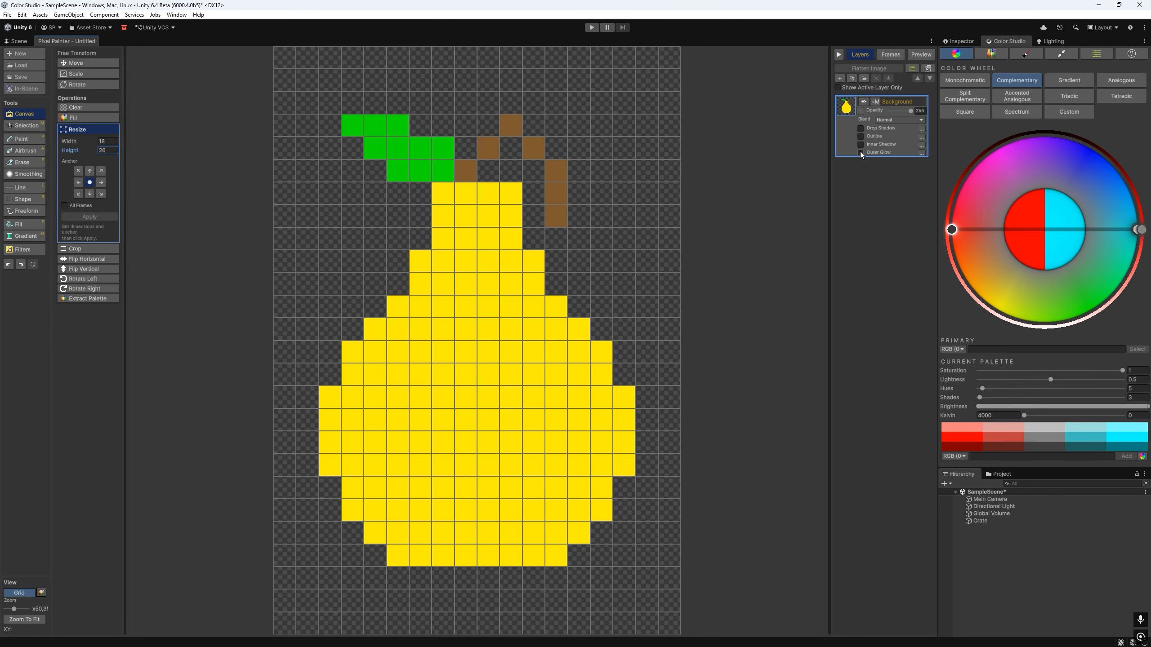
click(860, 152)
click(861, 153)
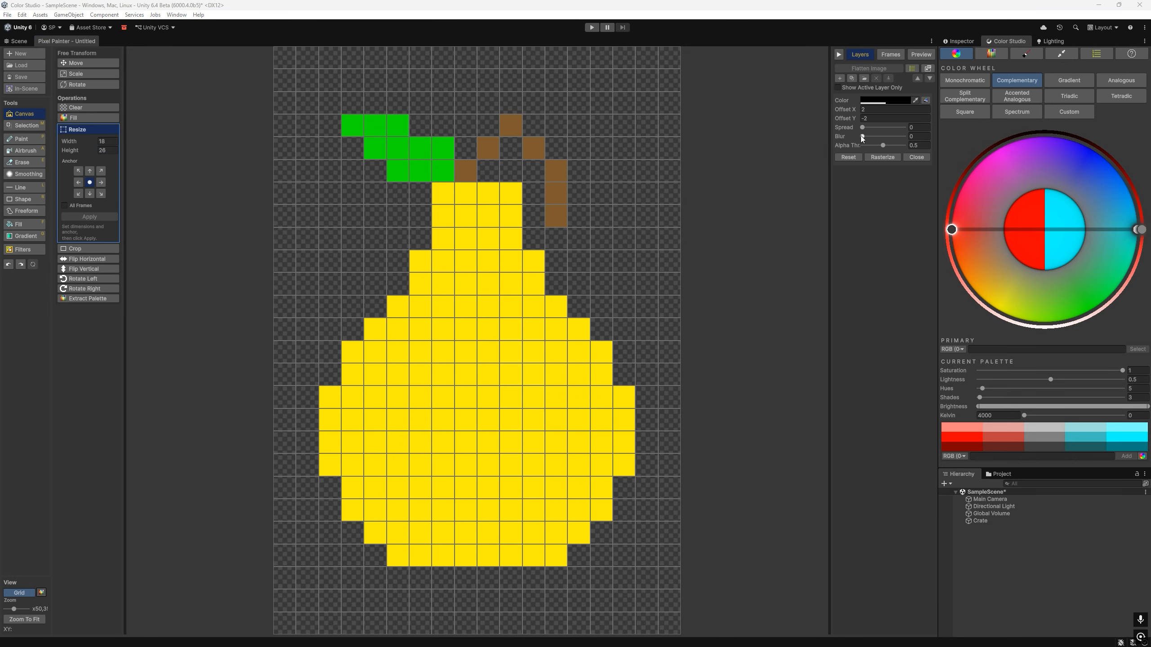
- Enable the Drop Shadow effect on the Background layer and open its settings
click(860, 128)
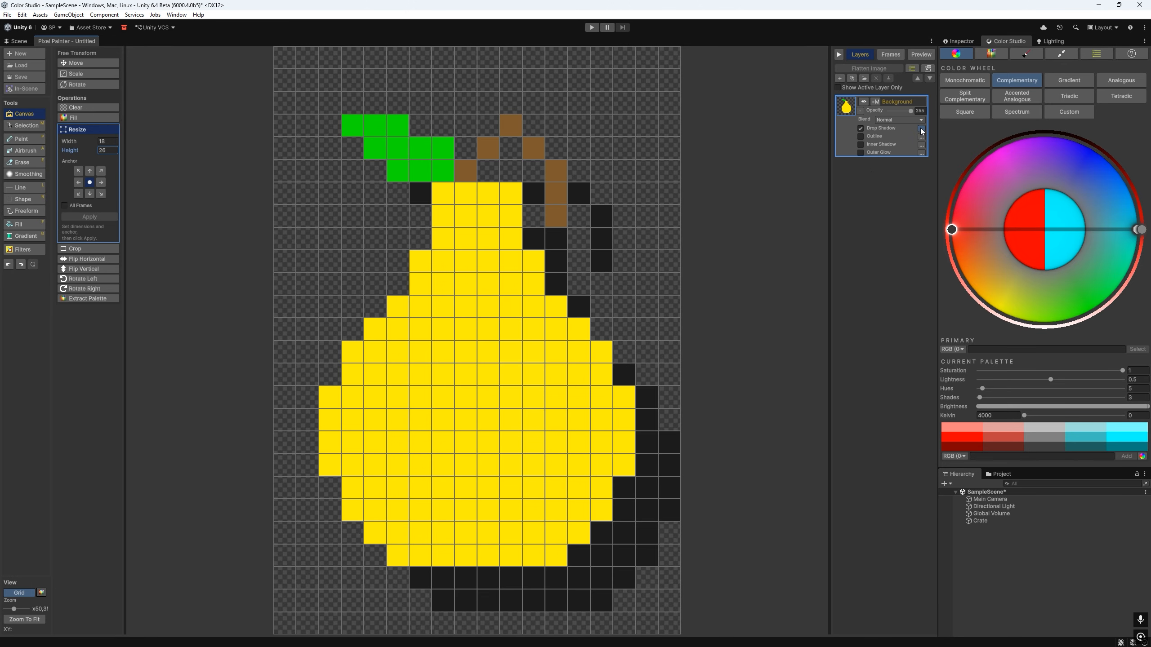
click(921, 130)
click(865, 129)
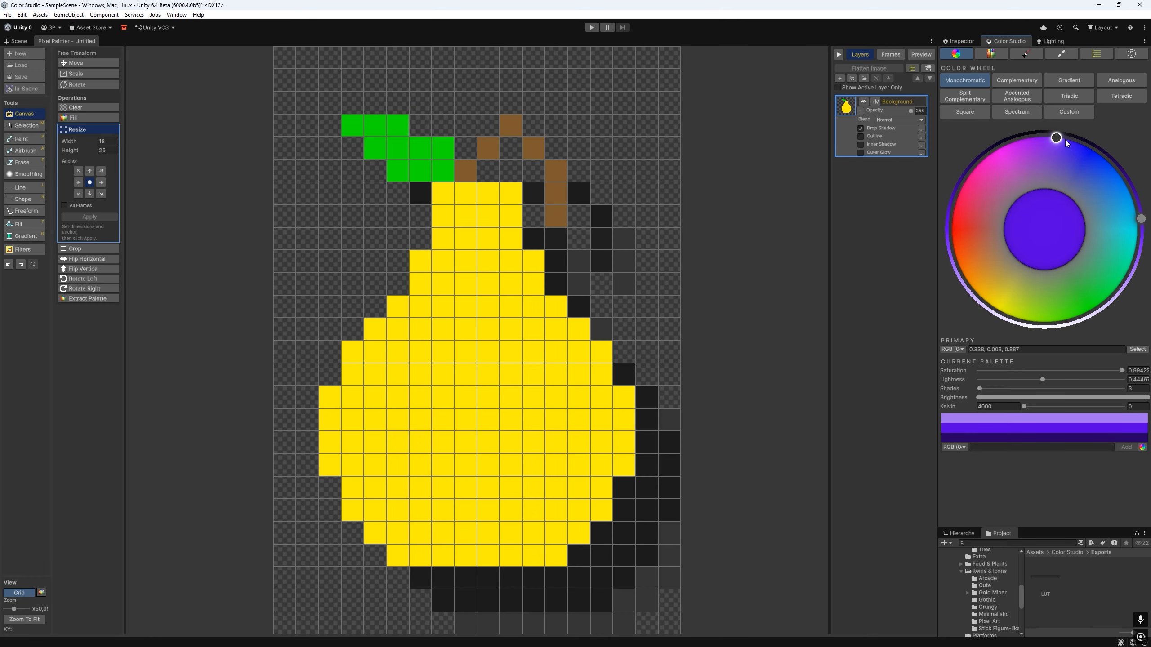
- Choose purple (RGB 0.473, 0.000, 0.889) as the primary color on the color wheel and use the Complementary scheme
mouse_move(1056, 138)
mouse_down()
mouse_move(1080, 147)
mouse_move(1094, 290)
mouse_move(978, 174)
mouse_move(1034, 137)
mouse_move(947, 229)
mouse_move(978, 175)
mouse_move(1047, 131)
mouse_up()
click(1017, 80)
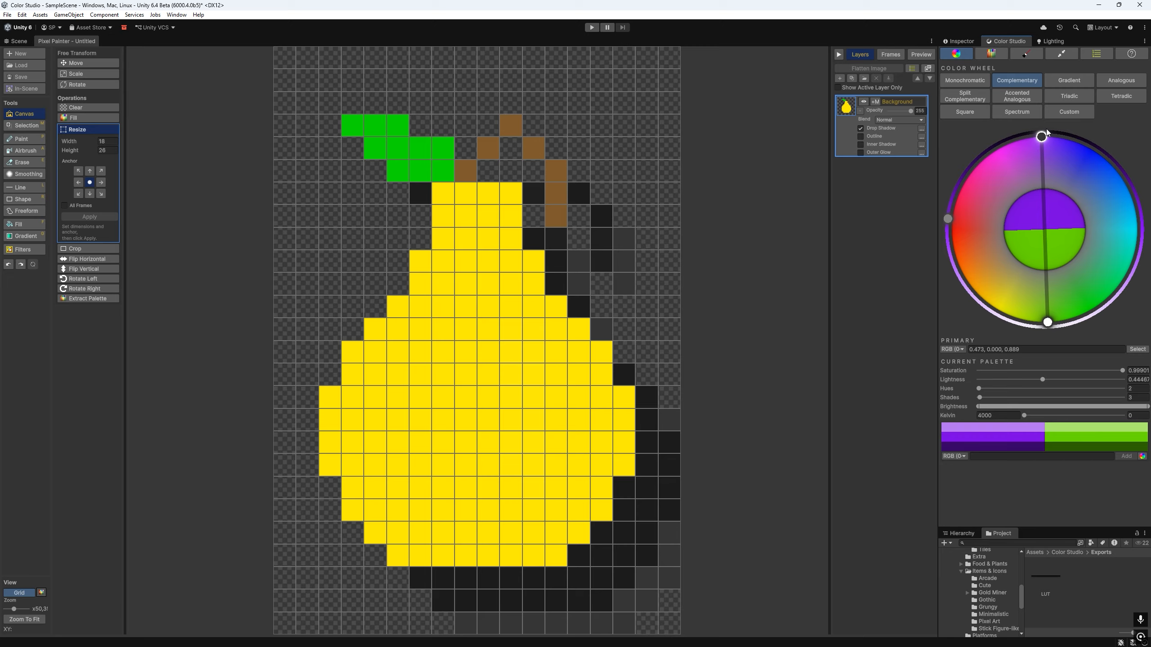
- Examine the palette export options, the Convert Colors settings and the remaining Color Studio sections
click(990, 55)
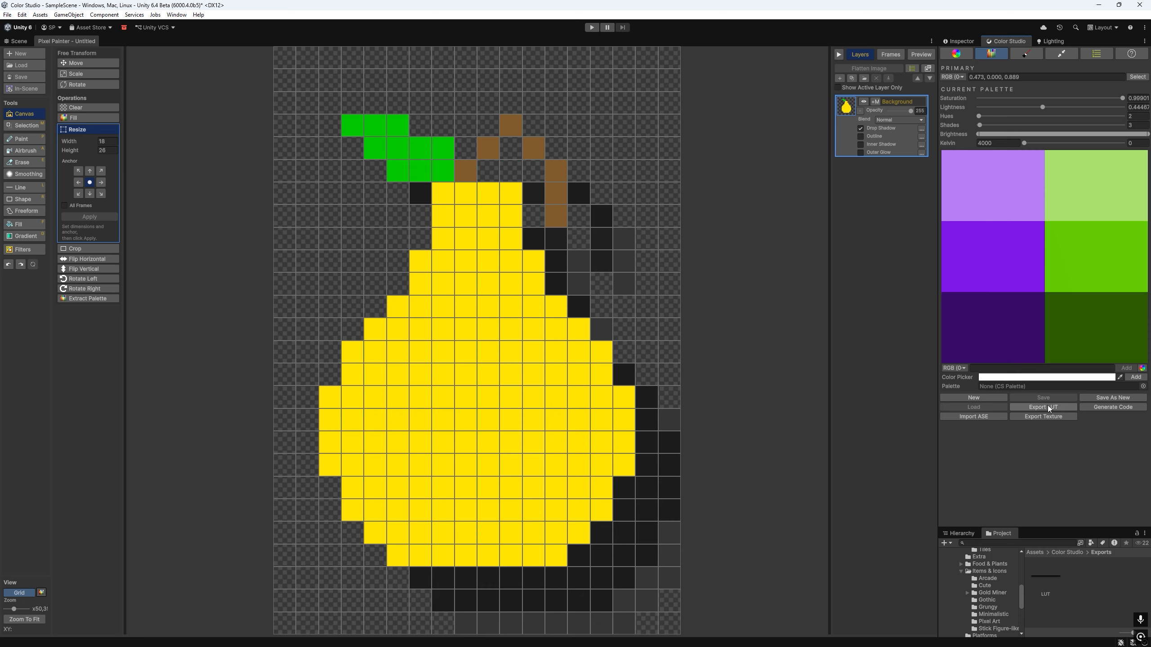
click(1028, 52)
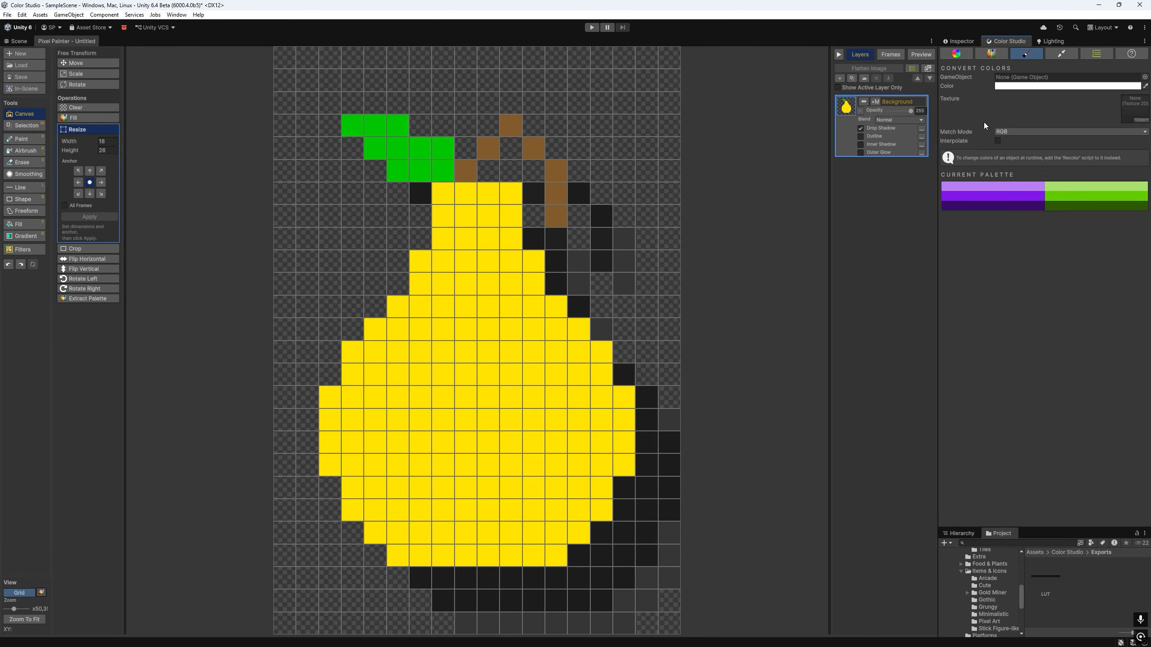
click(1064, 53)
click(1092, 53)
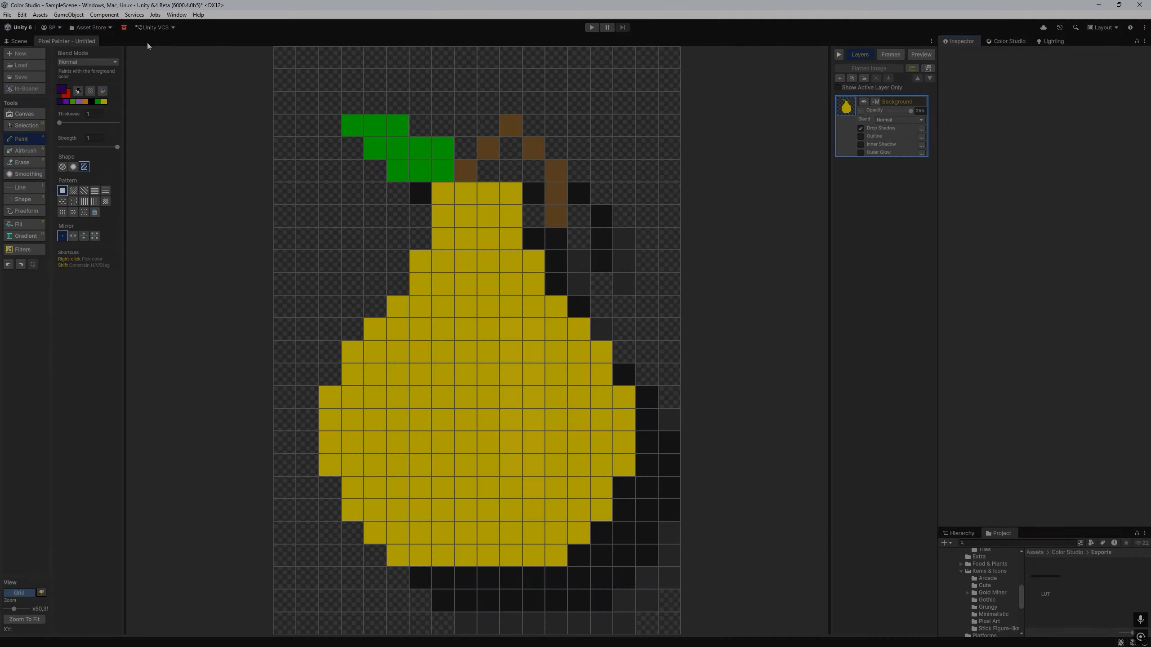
- Open the Palette Manager, choose the light green palette shade and paint a stroke with it on the pear's left half
click(176, 15)
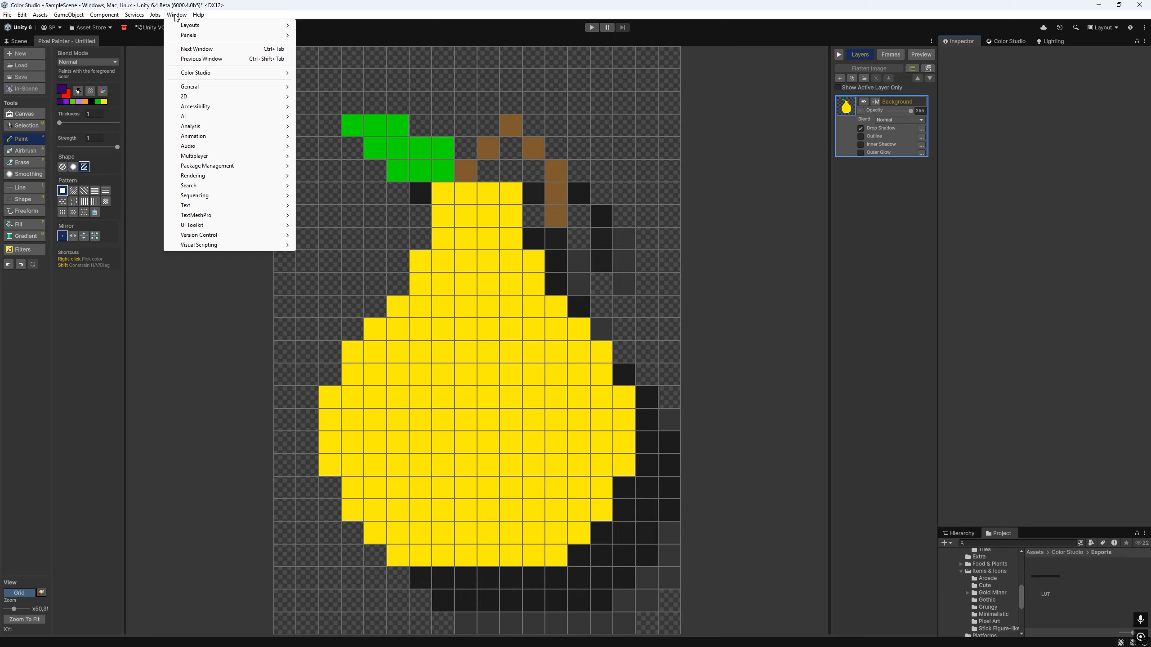
mouse_move(226, 72)
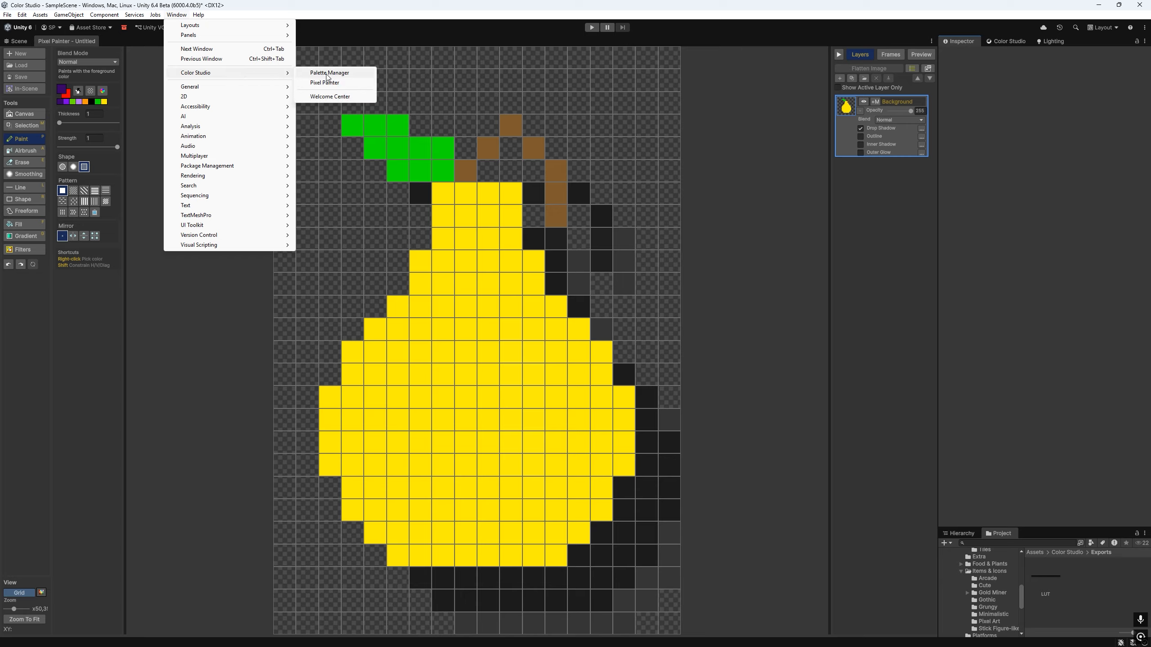
click(103, 91)
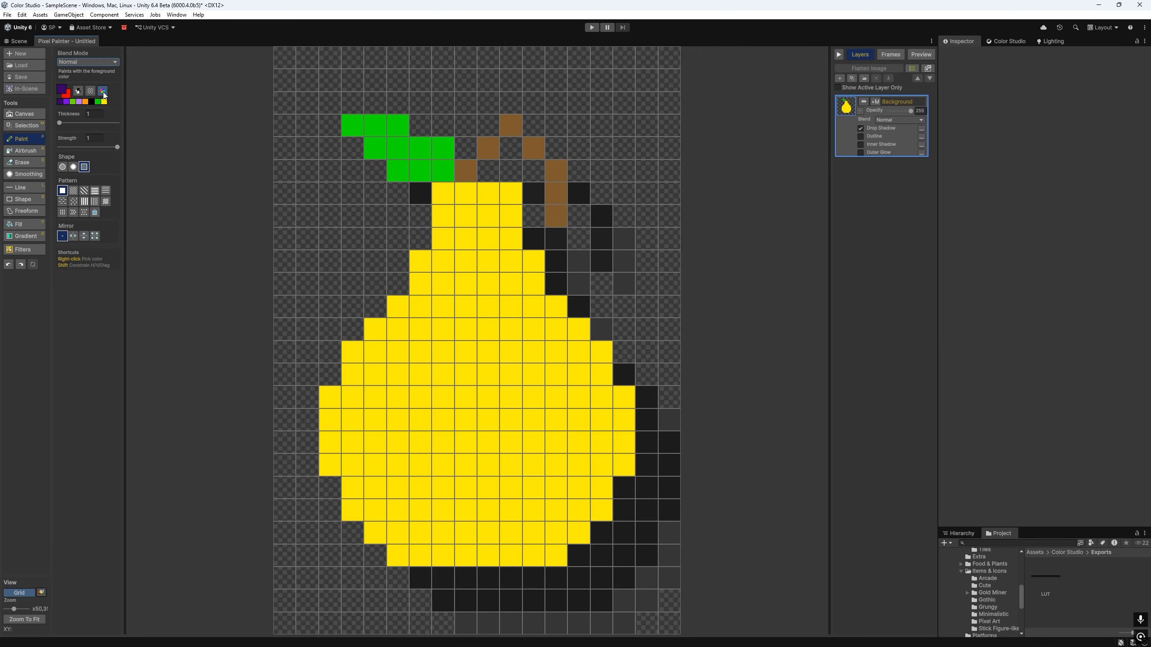
click(1065, 201)
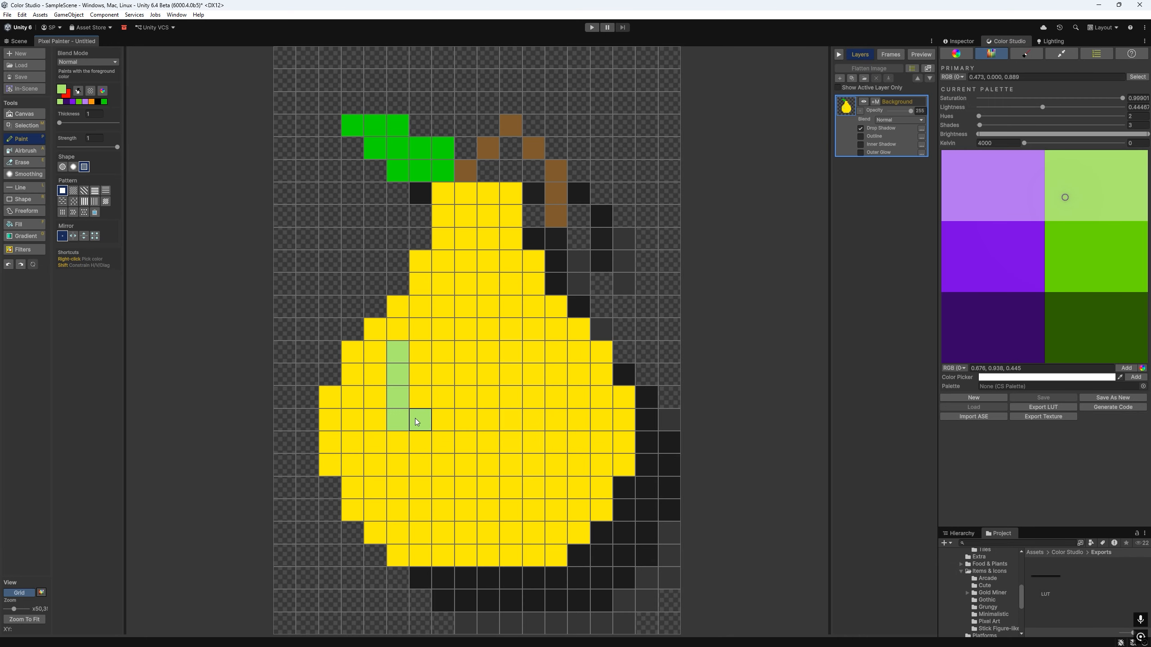
drag(416, 421, 431, 368)
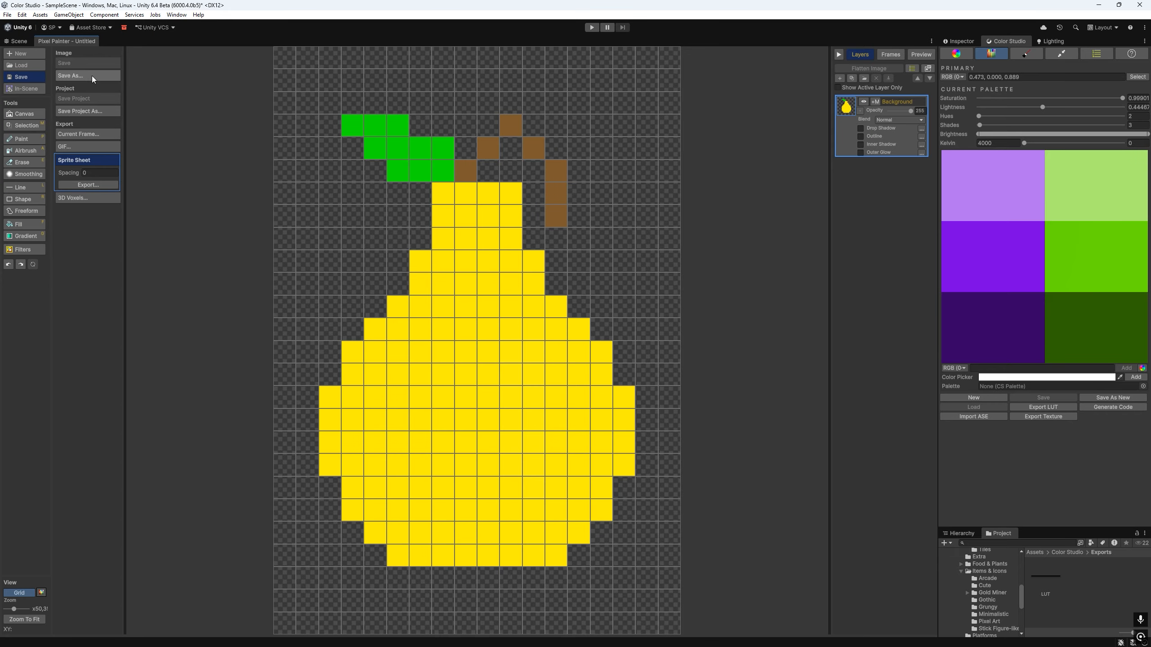
- Examine the Save As and GIF export options for the pear image without saving a file
click(91, 77)
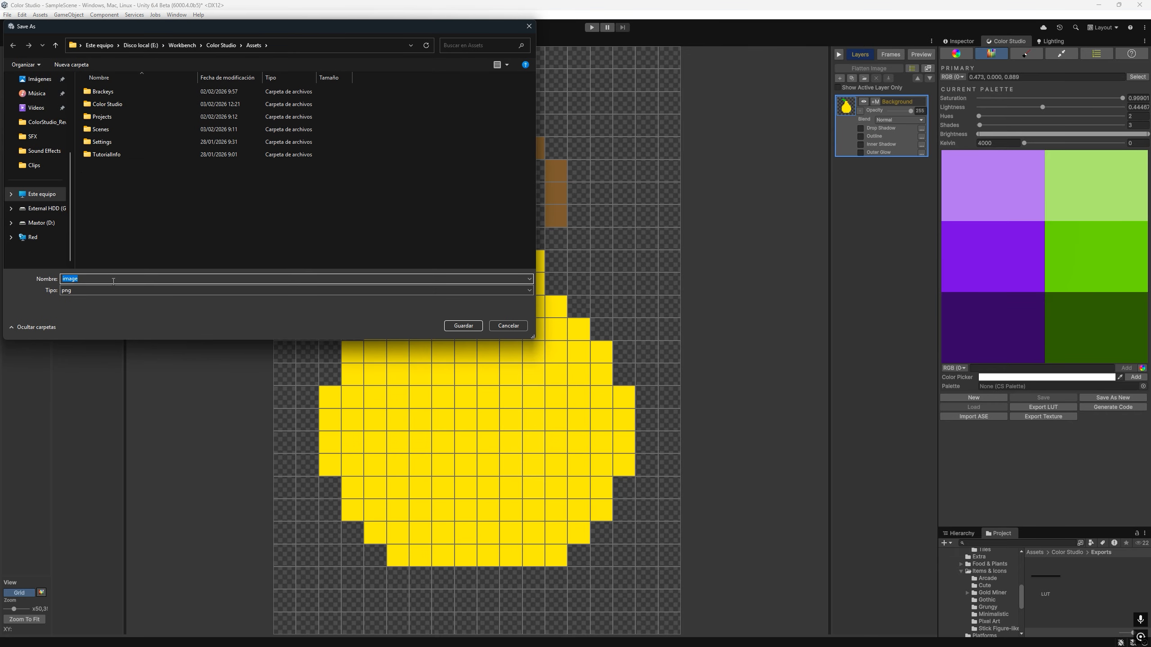
click(501, 329)
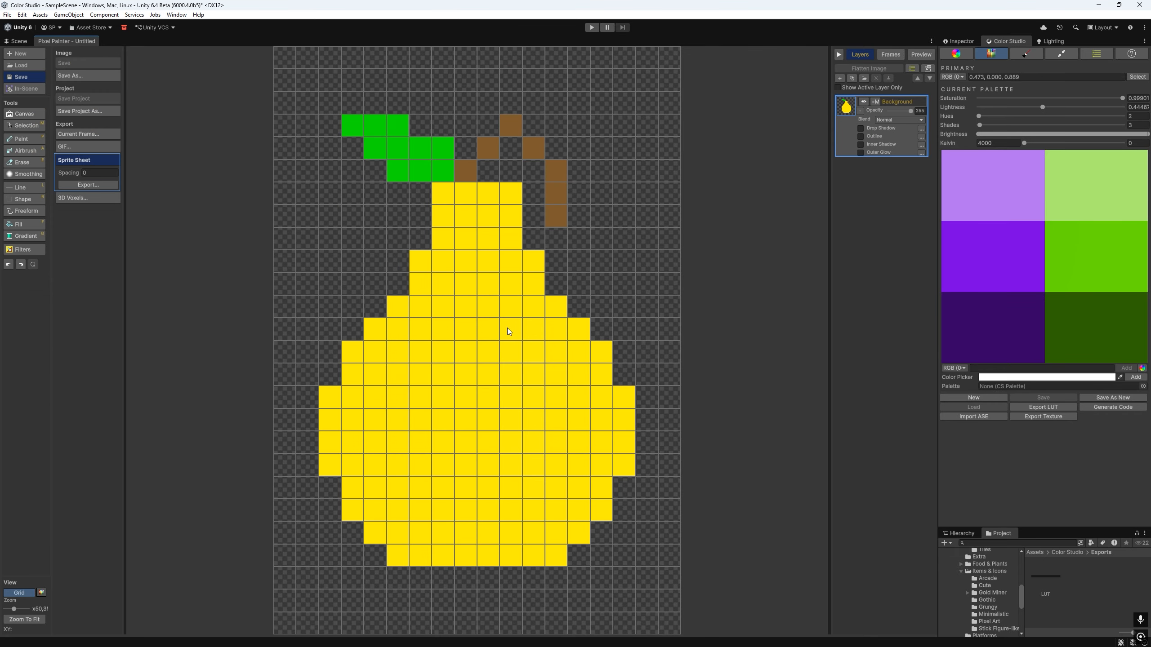
click(80, 146)
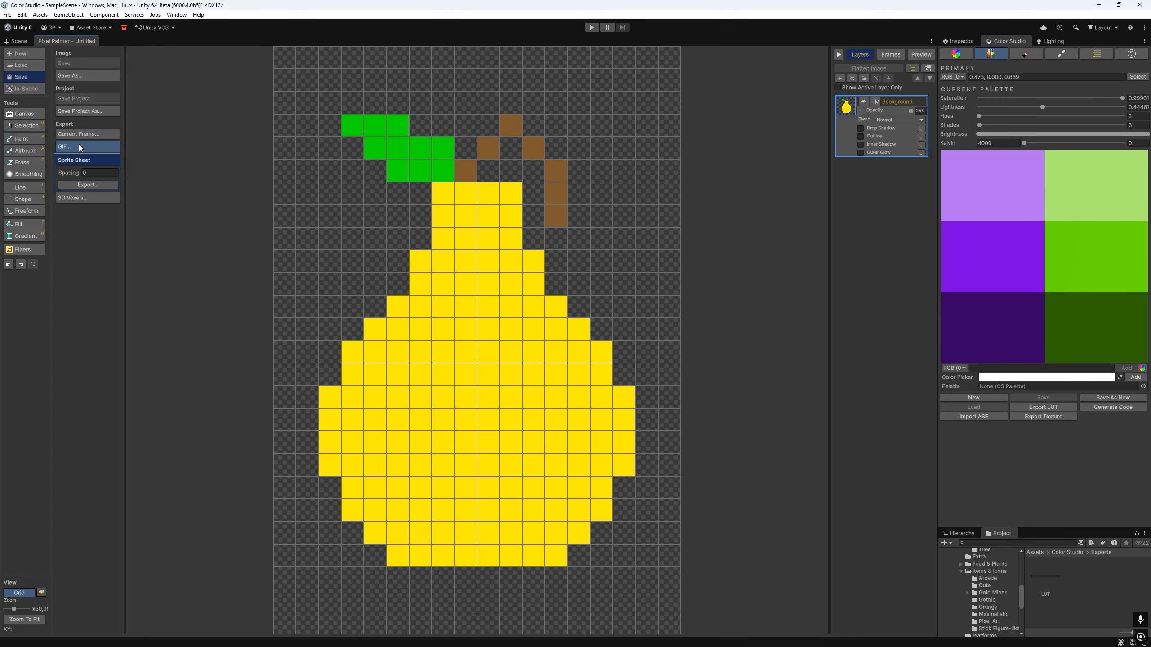
click(508, 326)
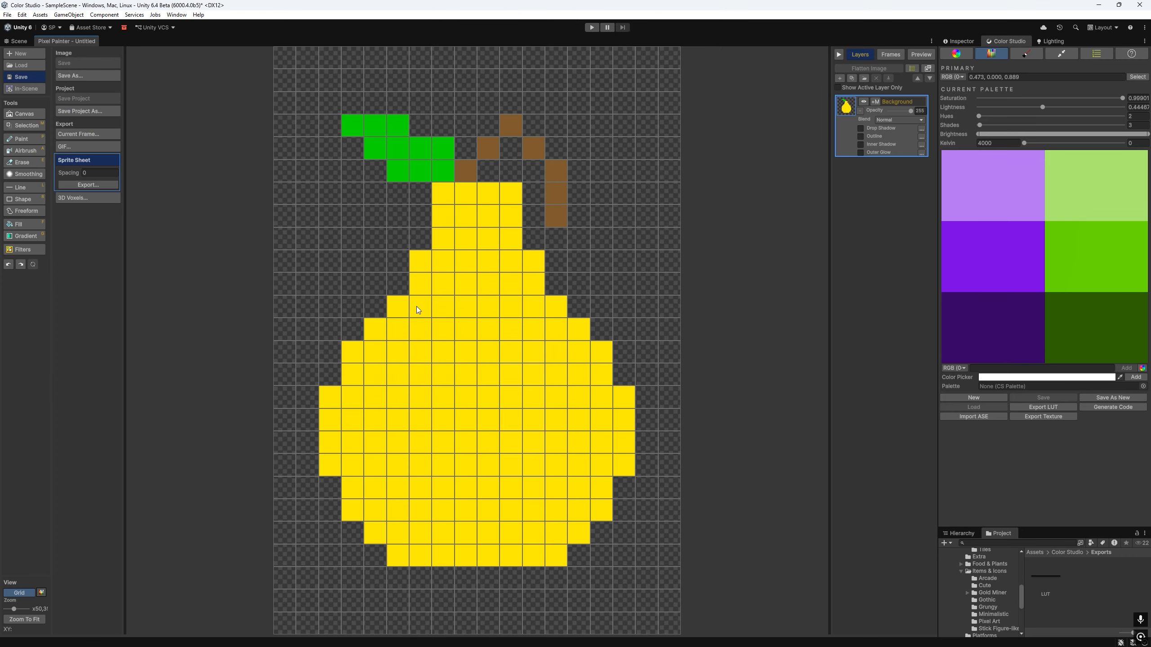
- Export the pear drawing as 3D voxels to a prefab named voxels in the Assets folder
click(73, 199)
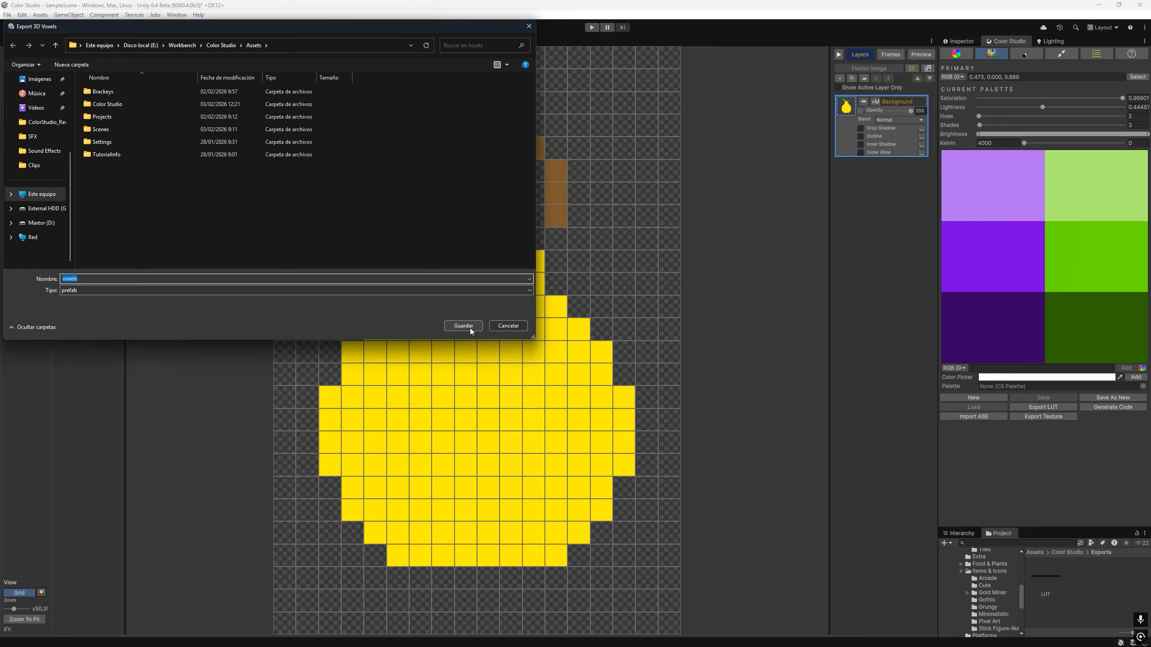
click(469, 327)
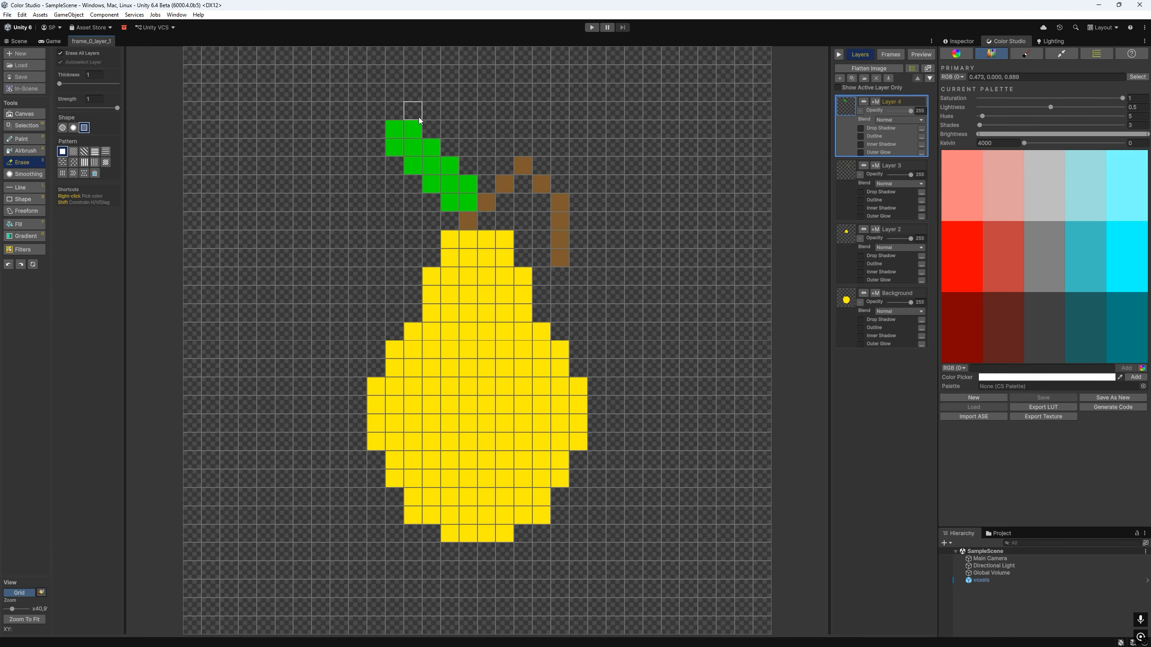
- Zoom in on the pear drawing and fit the whole canvas back into view
mouse_move(412, 111)
mouse_down()
mouse_move(401, 131)
mouse_move(423, 161)
mouse_up()
drag(12, 609, 18, 611)
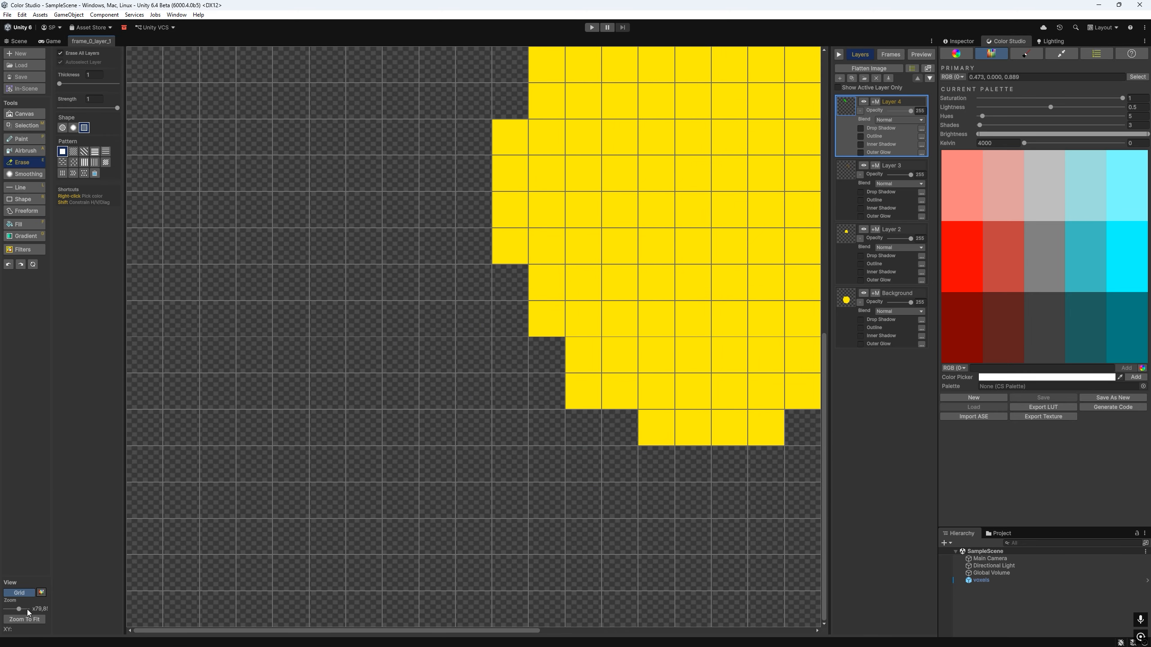
click(24, 622)
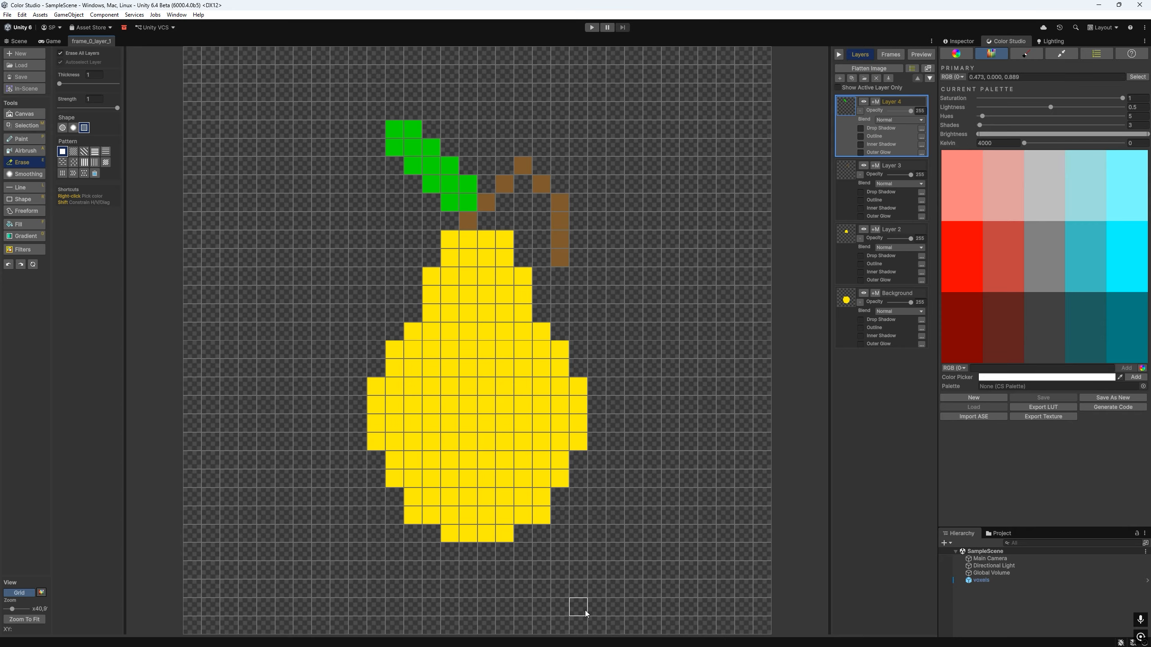
- View Layer 4, Layer 3 and Layer 2 in isolation with Show Active Layer Only, restoring all layers after each
click(837, 88)
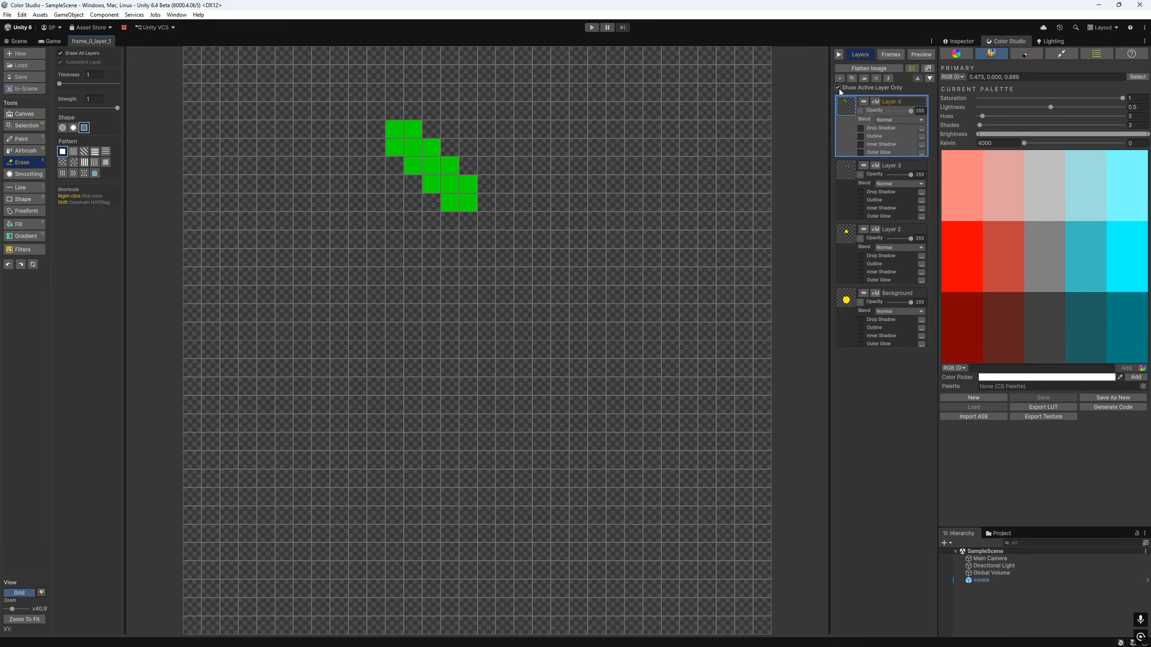
click(838, 87)
click(913, 167)
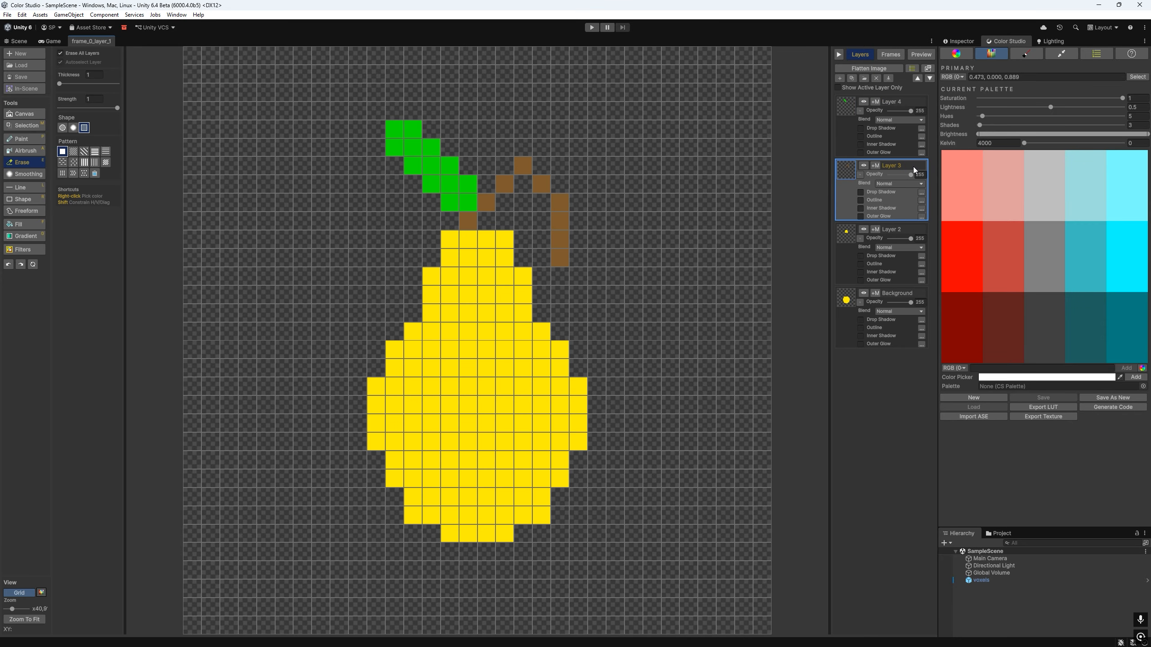
click(837, 87)
click(837, 88)
click(917, 230)
click(838, 87)
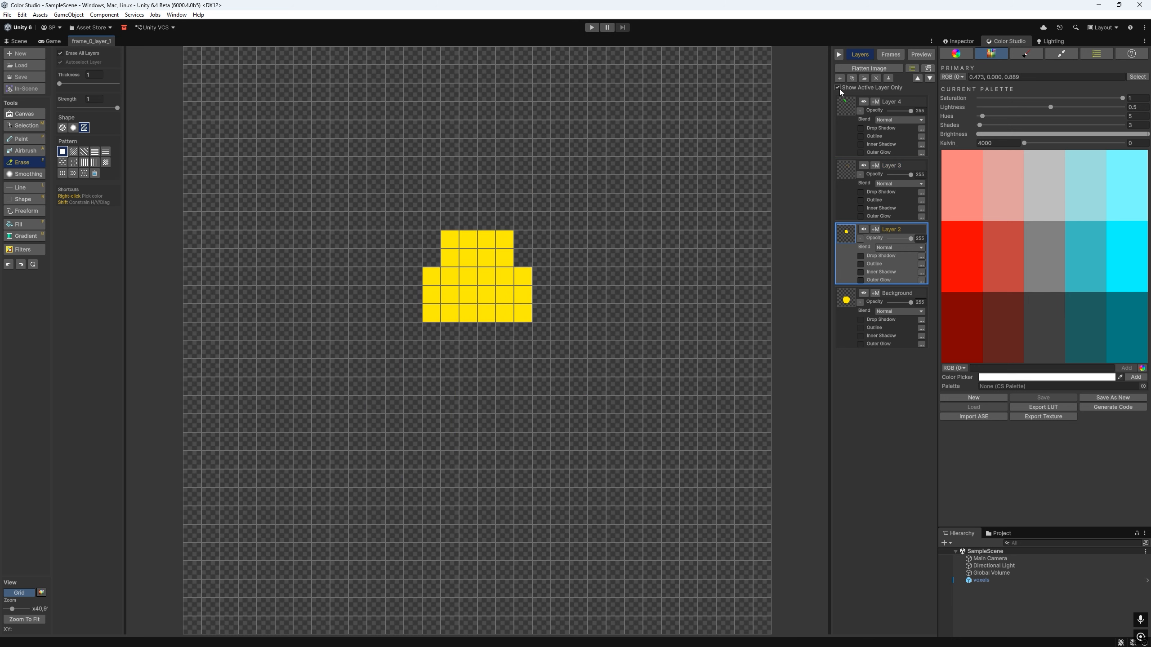
click(838, 88)
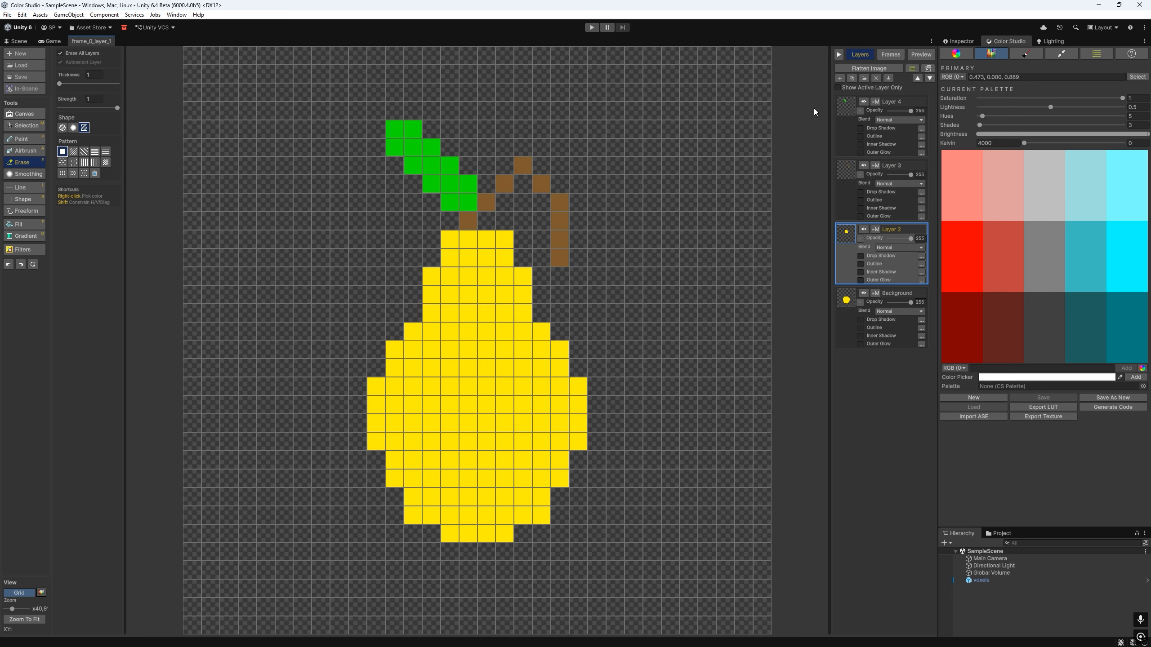
click(37, 127)
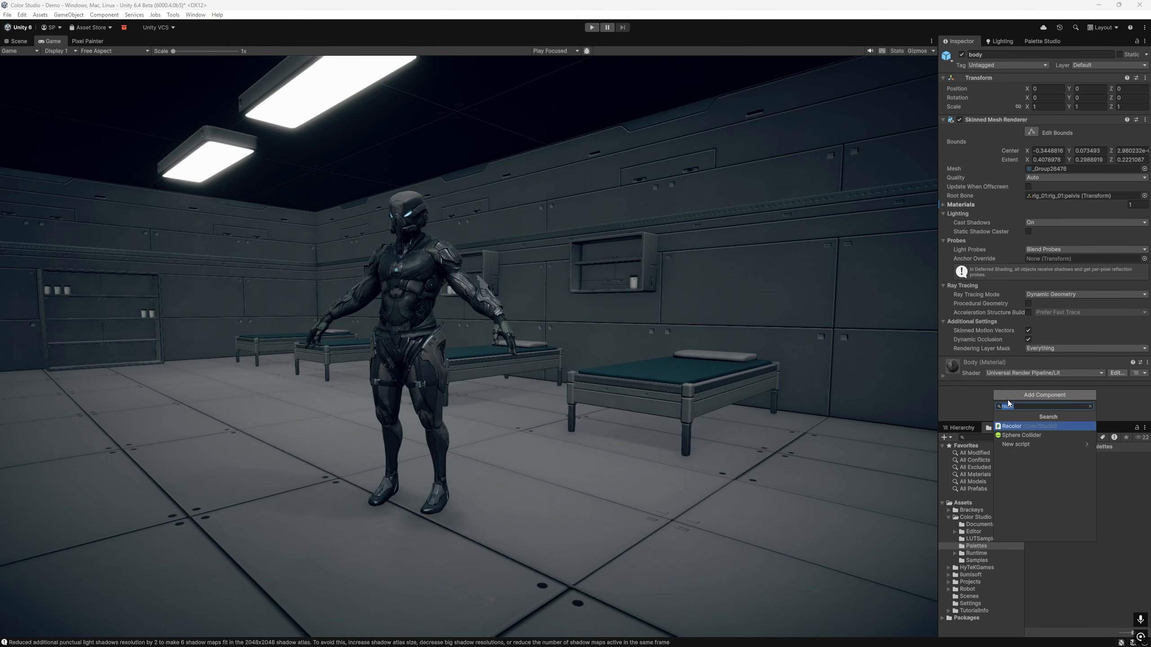
- Add the Recolor component to the body object and assign Palette2 as its palette
click(1011, 426)
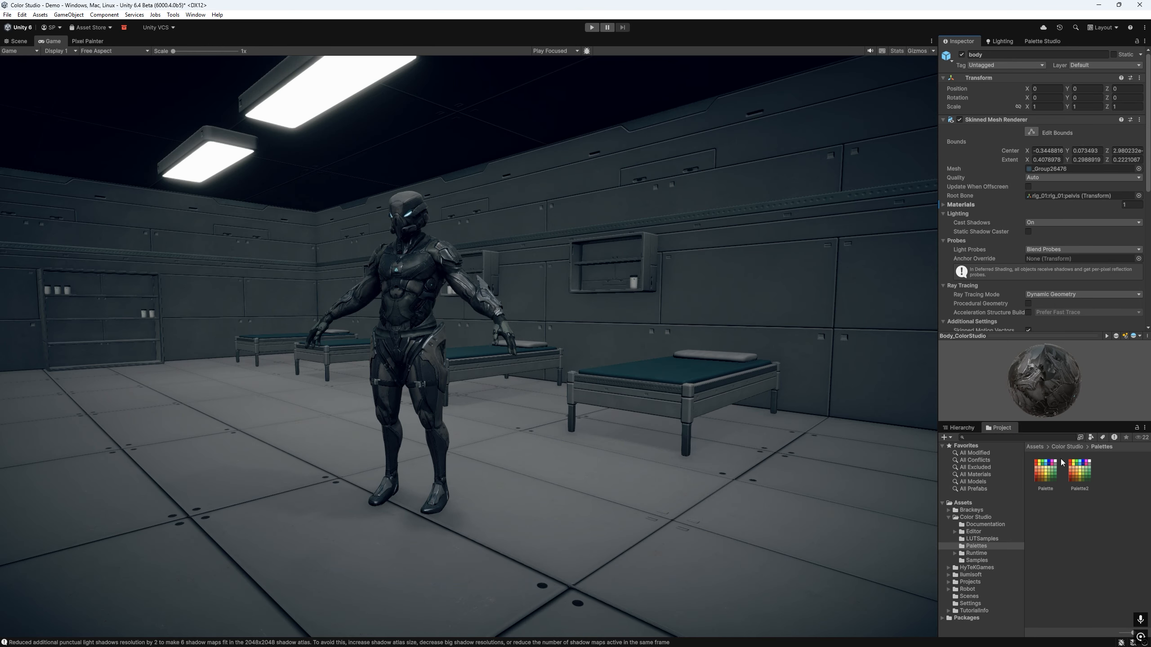
drag(1080, 471, 1039, 123)
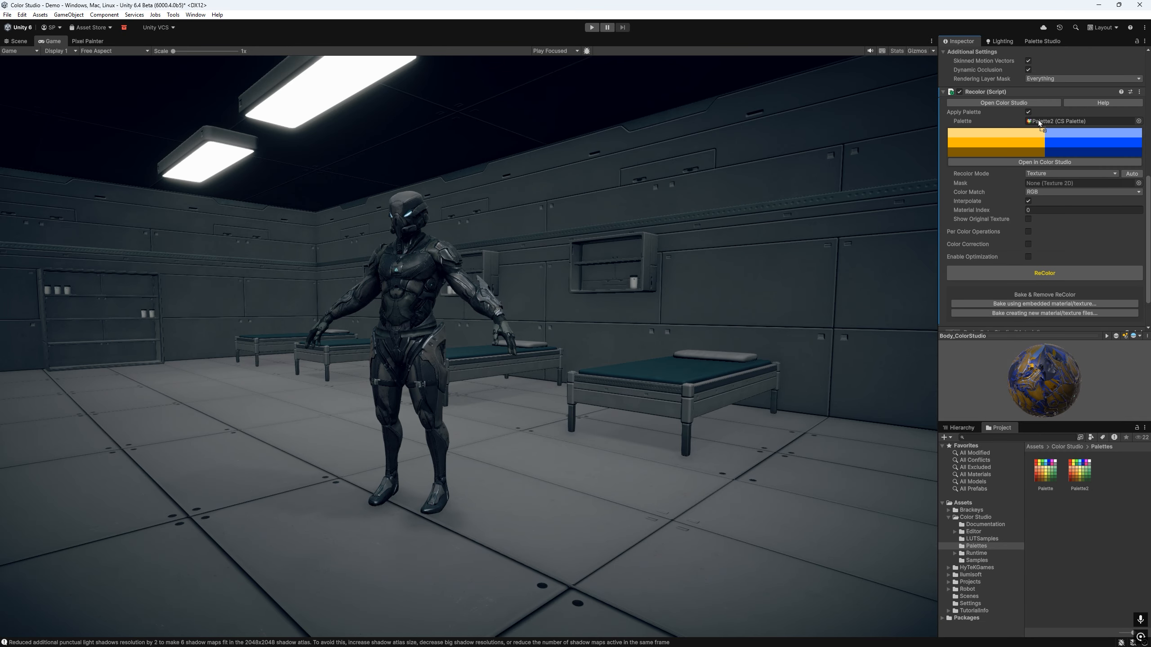
- Enable Color Correction on the Recolor component and raise its brightness and contrast slightly
click(1027, 245)
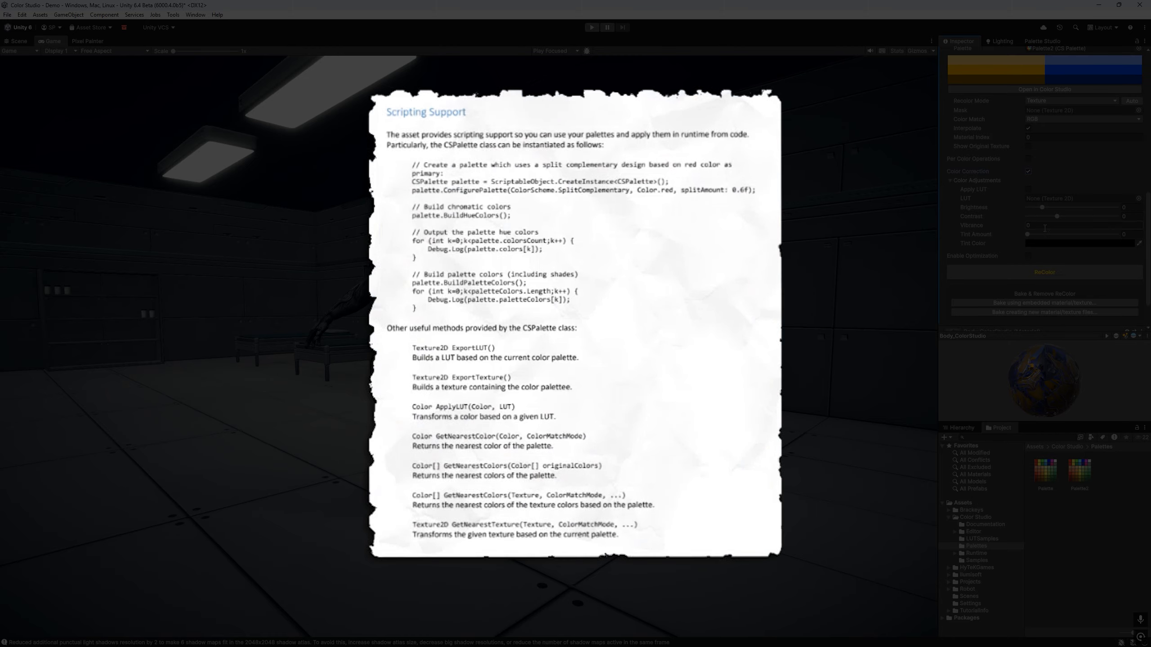
click(1049, 208)
drag(1057, 217, 1071, 217)
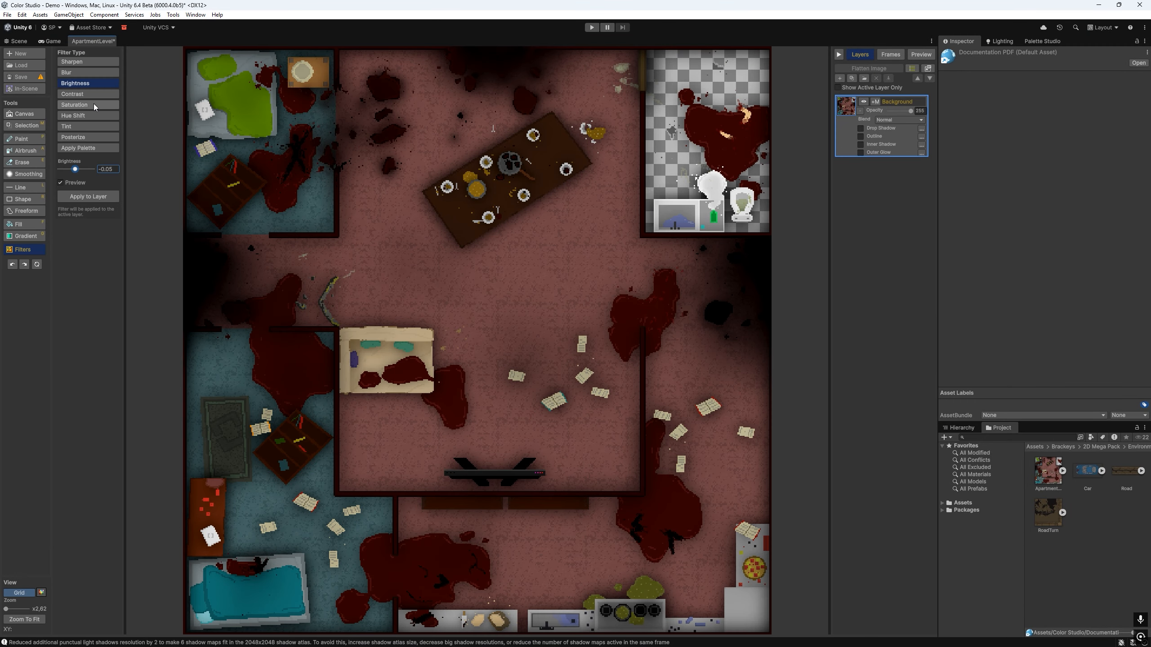
- Preview the Brightness filter at 0.03 and the Contrast filter at 0.11 on the apartment image
drag(76, 173, 78, 171)
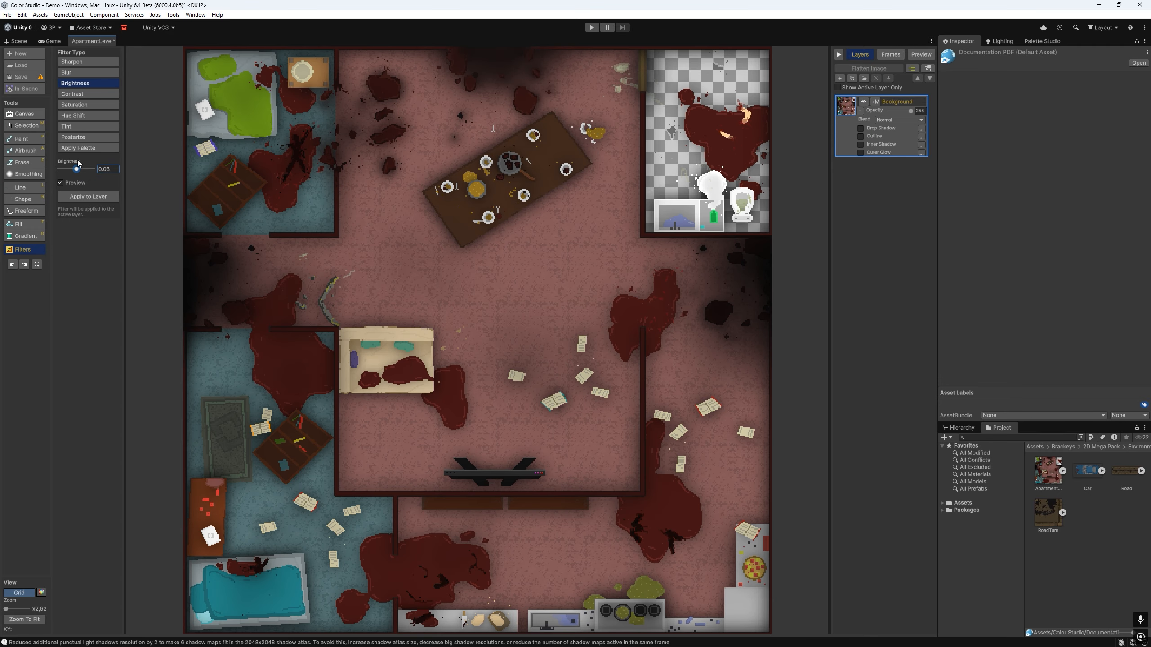
click(75, 94)
drag(76, 170, 78, 171)
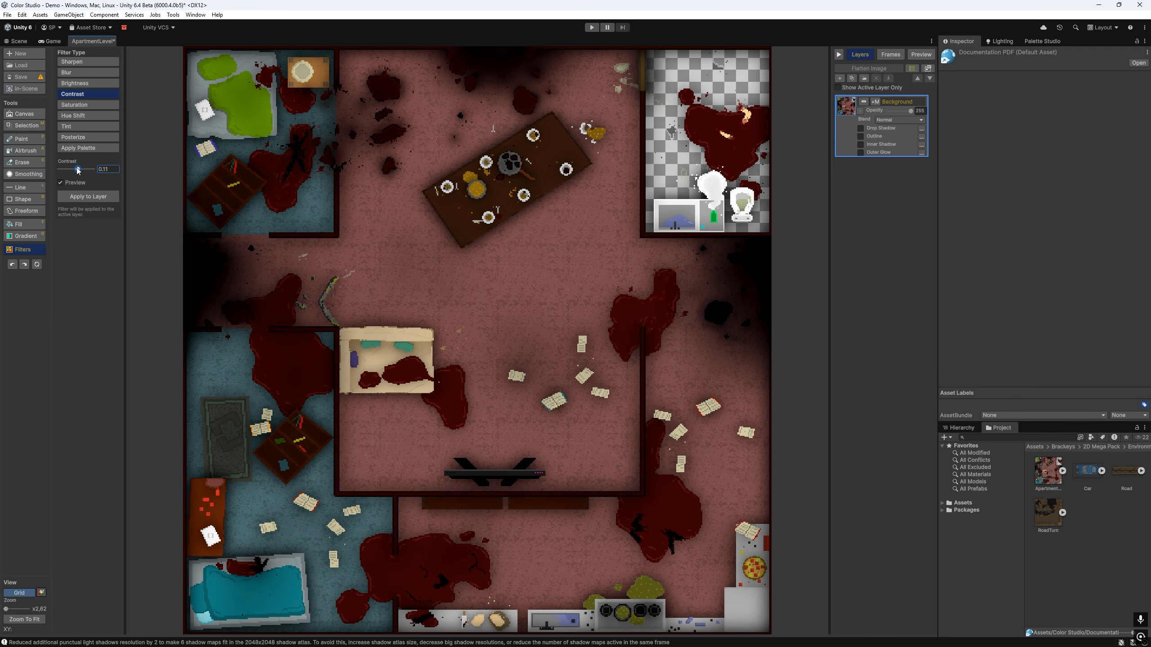
- Apply the Saturation filter to the apartment image's Background layer
click(75, 104)
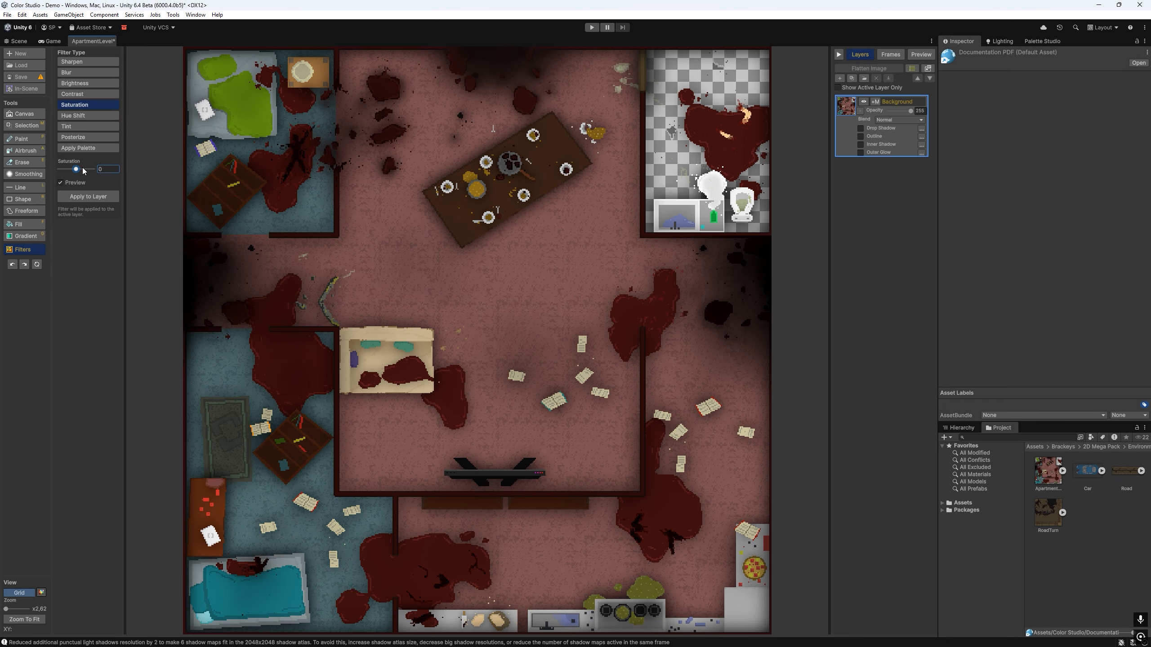
click(88, 197)
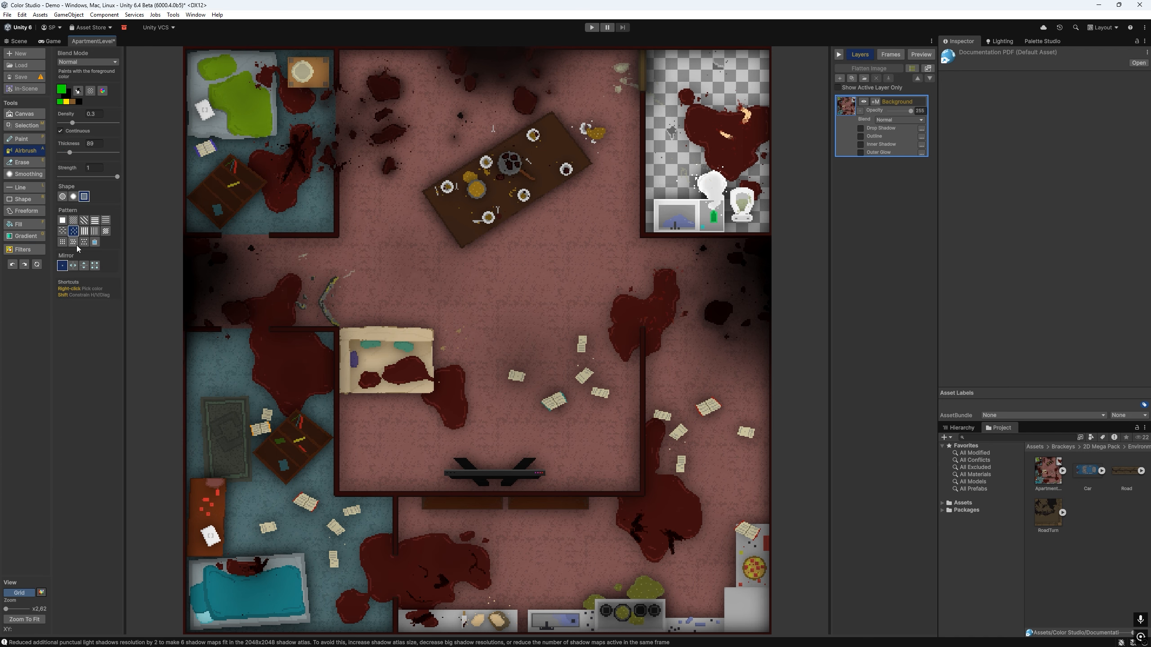
- Set the airbrush color to red (#E90000) and spray two strokes across the apartment's central floor, using a different pattern for the second
click(61, 89)
drag(193, 106, 193, 101)
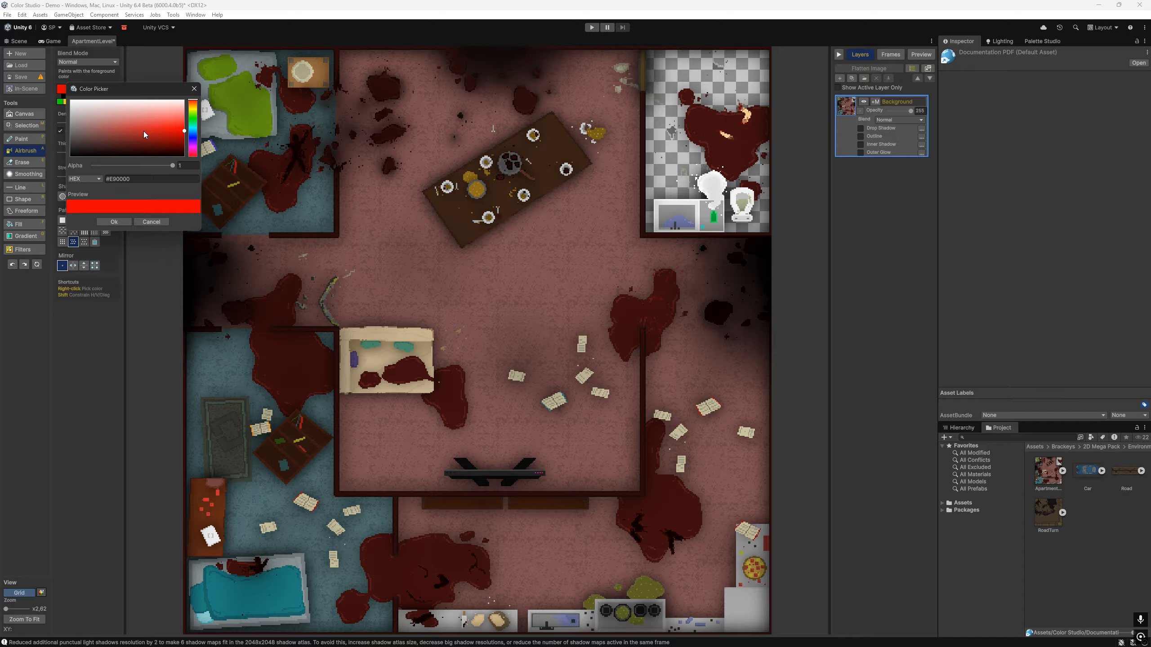
click(113, 221)
mouse_move(387, 259)
mouse_down()
mouse_move(538, 270)
mouse_move(485, 297)
mouse_up()
click(84, 231)
mouse_move(385, 254)
mouse_down()
mouse_move(566, 322)
mouse_move(568, 292)
mouse_up()
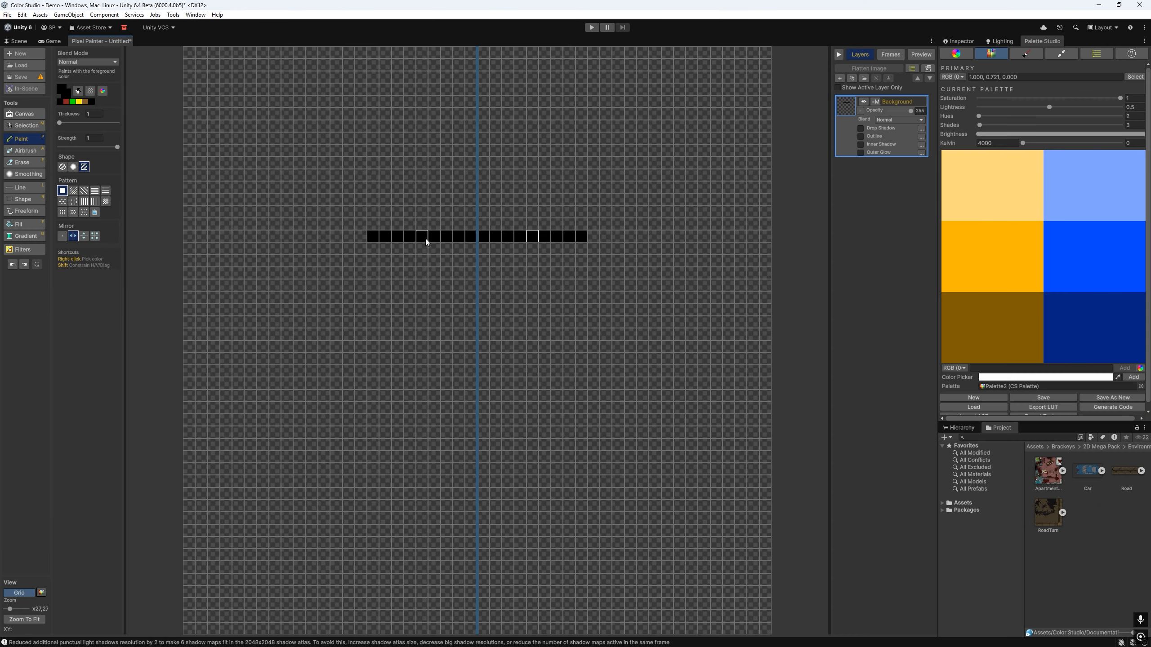
- Paint a horizontally mirrored black helmet shape with a solid crown, thin side edges around an open visor, and a tapering chin
mouse_move(426, 241)
mouse_down()
mouse_move(470, 250)
mouse_move(470, 291)
mouse_up()
mouse_move(324, 298)
mouse_down()
mouse_move(469, 301)
mouse_move(321, 378)
mouse_move(329, 411)
mouse_move(468, 412)
mouse_up()
mouse_move(338, 424)
mouse_down()
mouse_move(365, 431)
mouse_move(346, 457)
mouse_move(453, 408)
mouse_up()
mouse_move(372, 455)
mouse_down()
mouse_move(470, 458)
mouse_move(423, 483)
mouse_move(457, 498)
mouse_move(442, 531)
mouse_move(459, 524)
mouse_up()
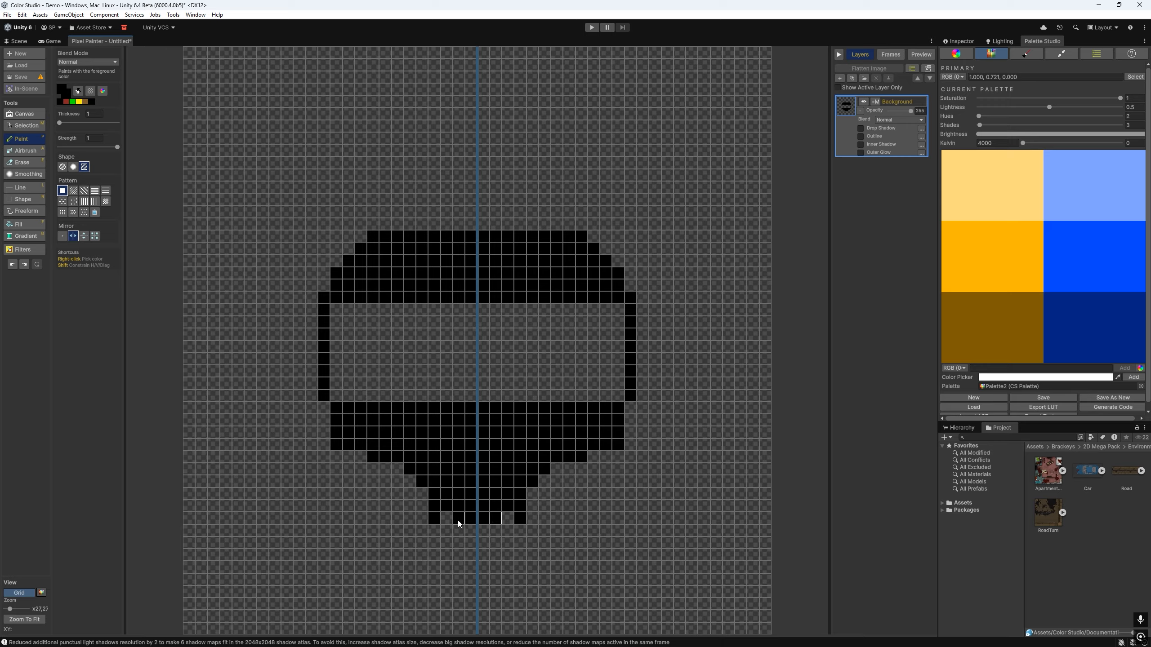
- Paint white diagonal eye highlights inside the visor with a mirrored brush of thickness 4 and the diagonal line pattern
click(59, 88)
mouse_move(74, 97)
mouse_down()
mouse_move(43, 93)
mouse_move(63, 123)
mouse_up()
click(110, 221)
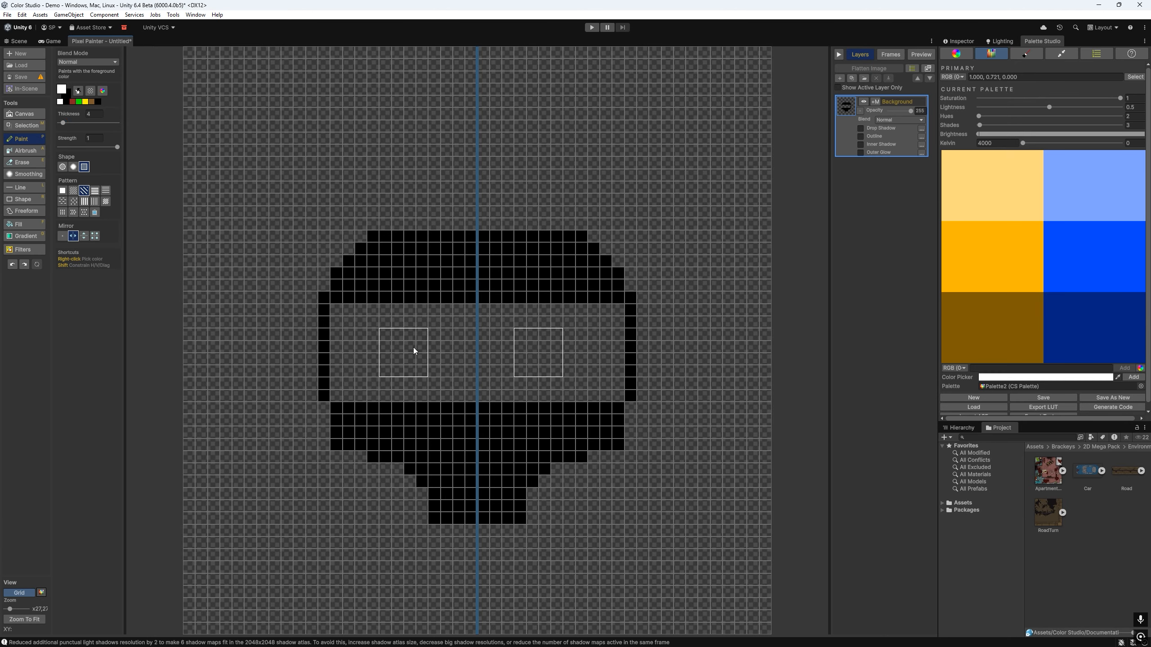
click(410, 353)
- Set the color to semi-transparent gray (#A7A7A7, alpha about 0.41) and fill the visor area with it
click(61, 89)
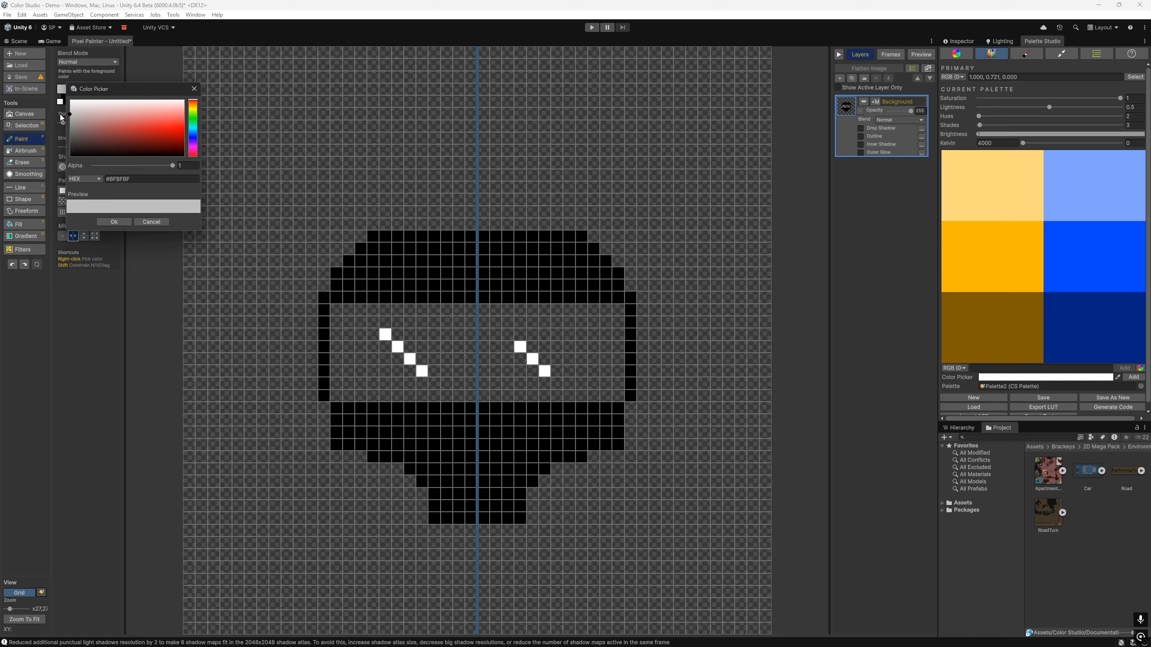
click(87, 128)
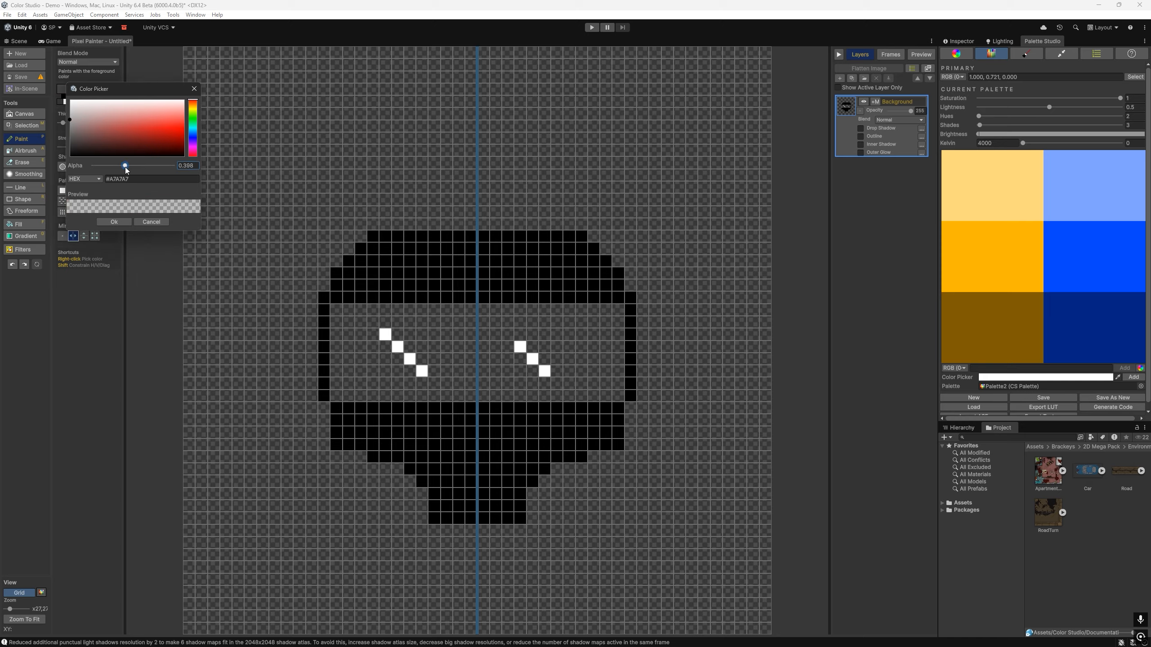
click(122, 222)
click(33, 223)
click(464, 348)
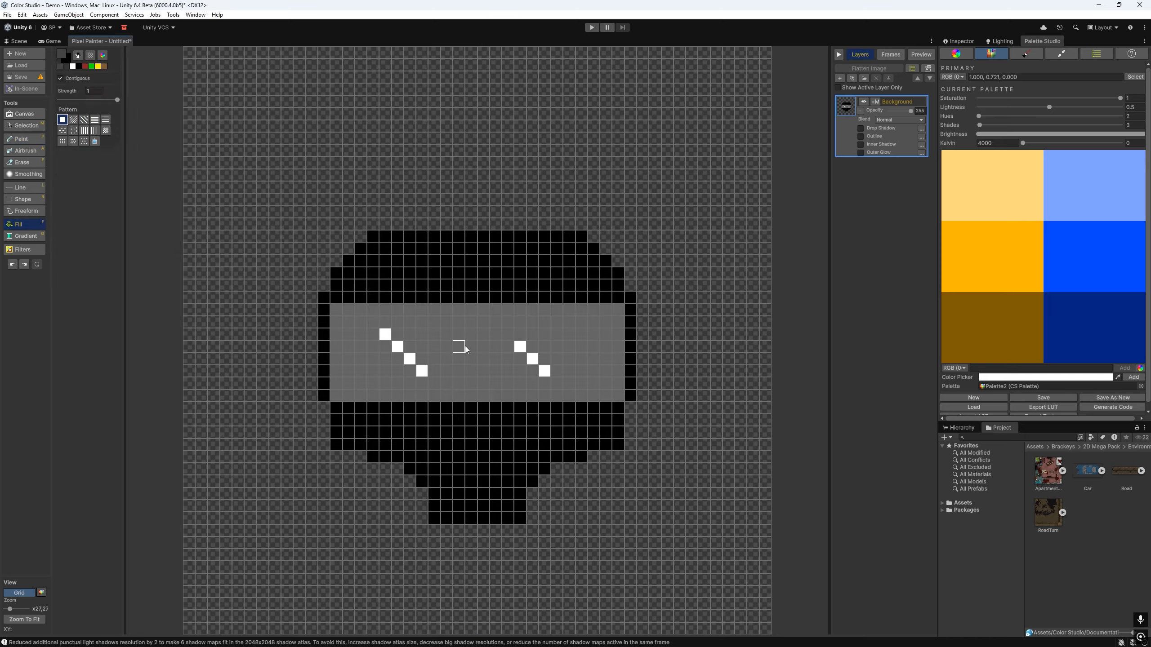
- Paint a white mouth on the helmet's chin with an unmirrored brush of thickness 1
click(62, 65)
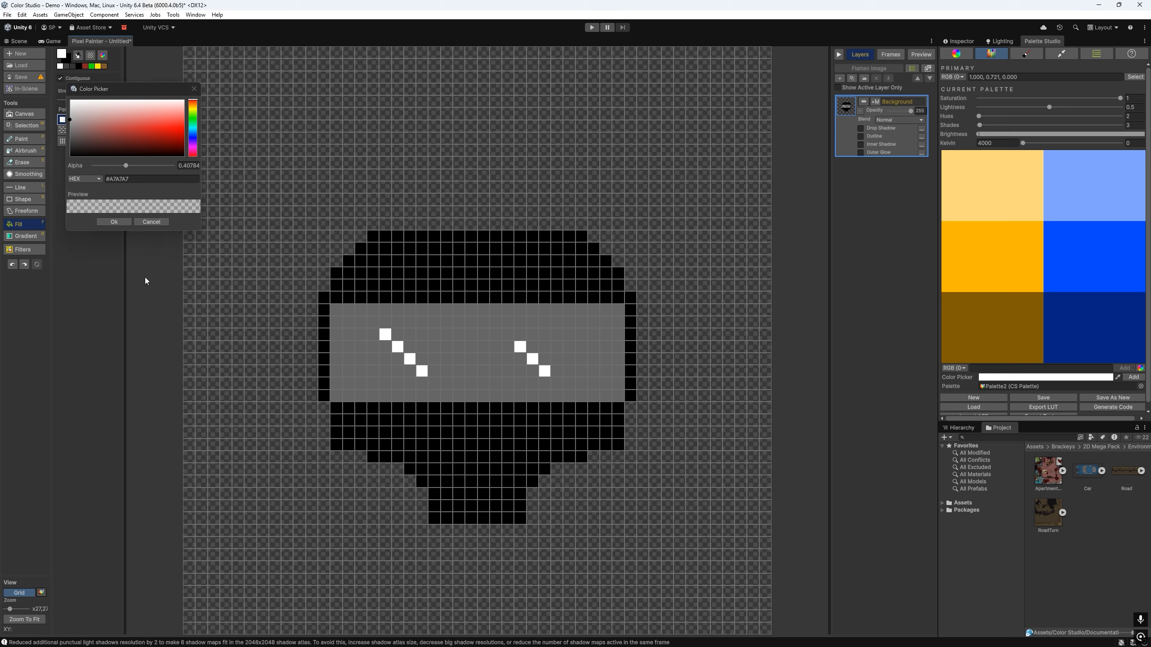
click(70, 70)
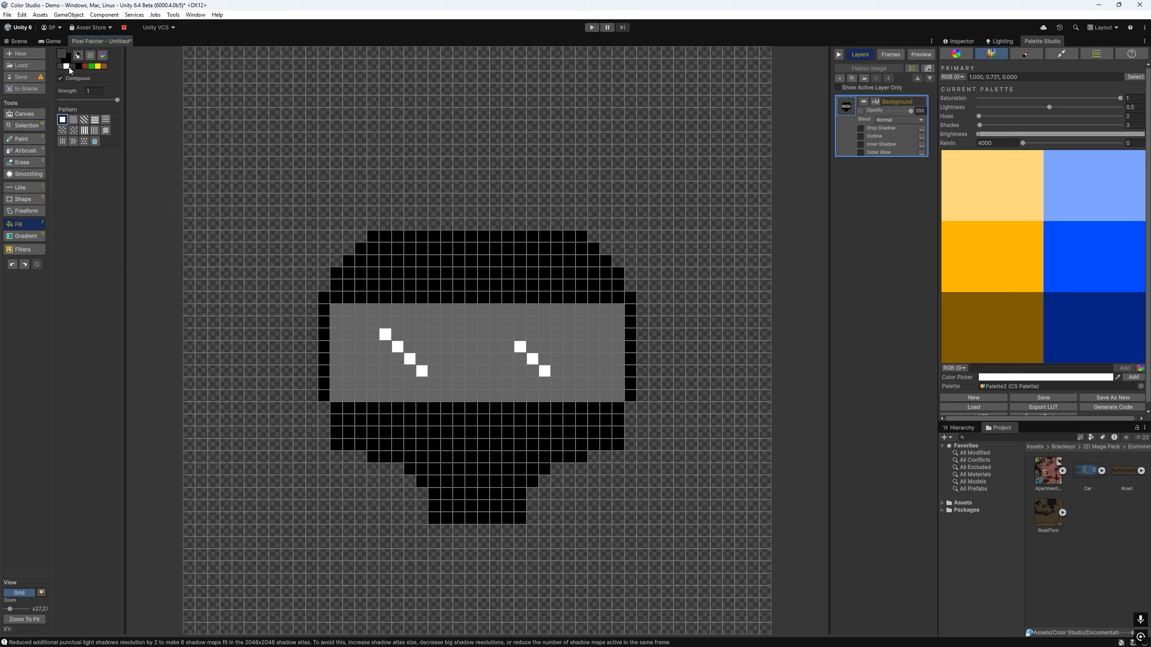
click(40, 139)
mouse_move(442, 456)
mouse_down()
mouse_move(520, 456)
mouse_move(484, 469)
mouse_move(520, 468)
mouse_move(506, 487)
mouse_up()
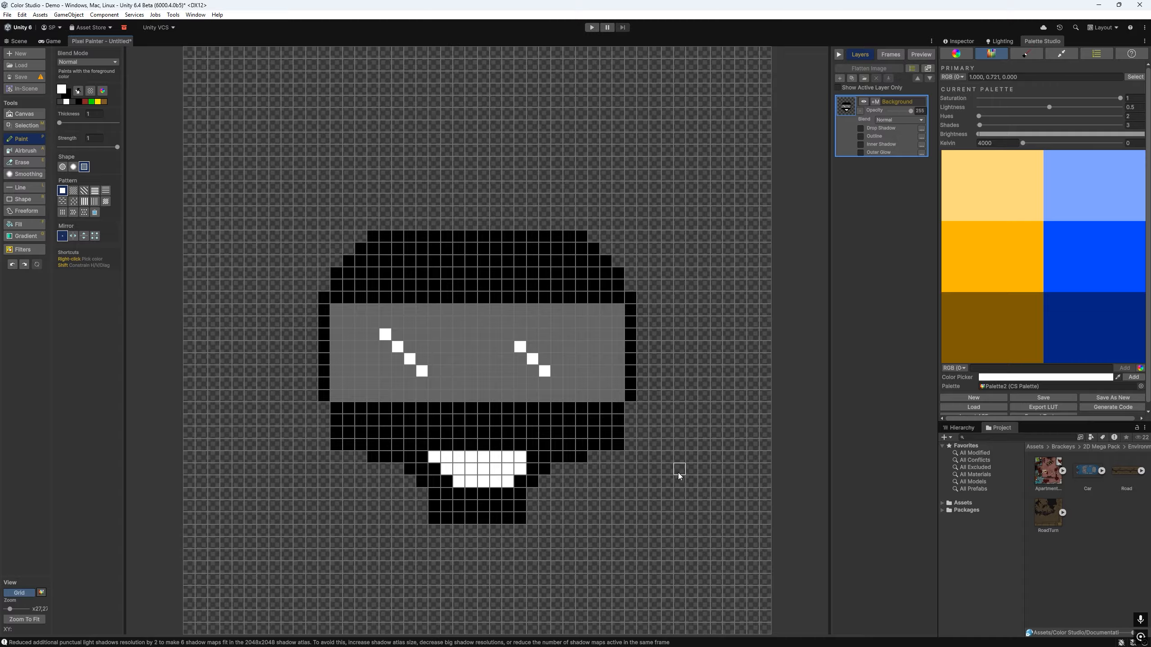